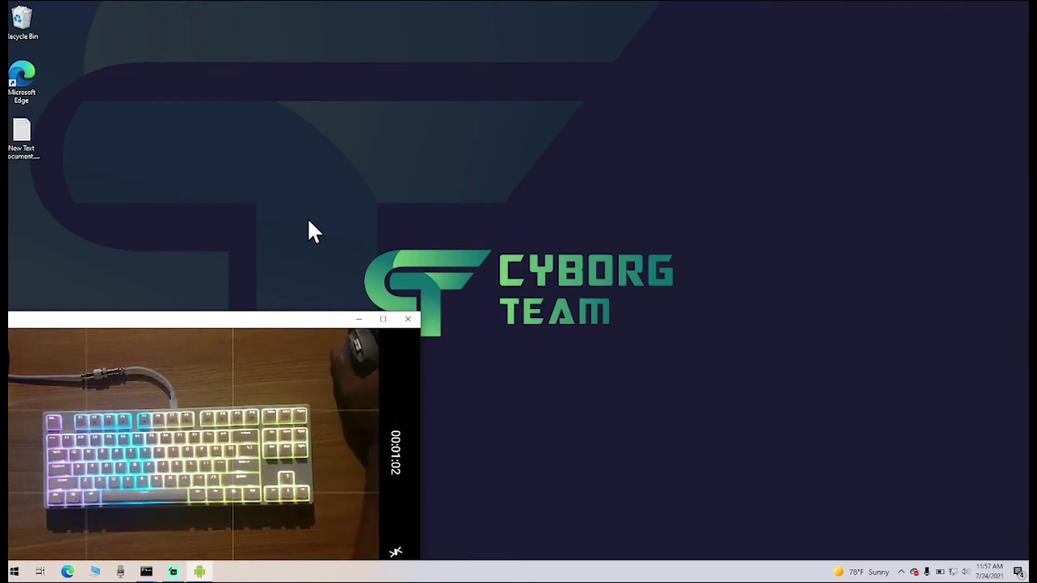
# - Launch Microsoft Edge from its taskbar icon
pyautogui.click(68, 571)
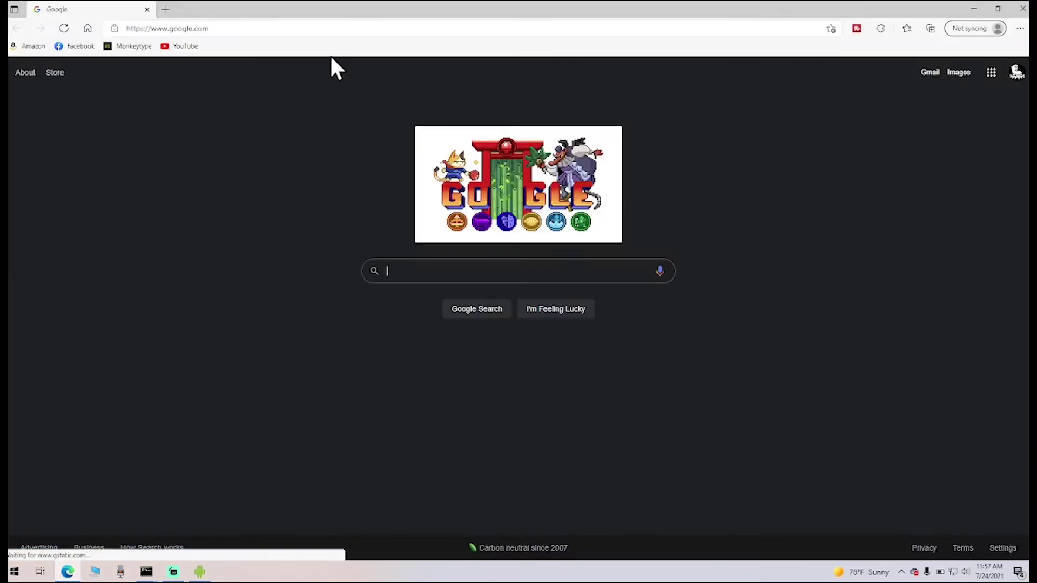
# - Go to rkgamingstore.com in the address bar
pyautogui.click(325, 29)
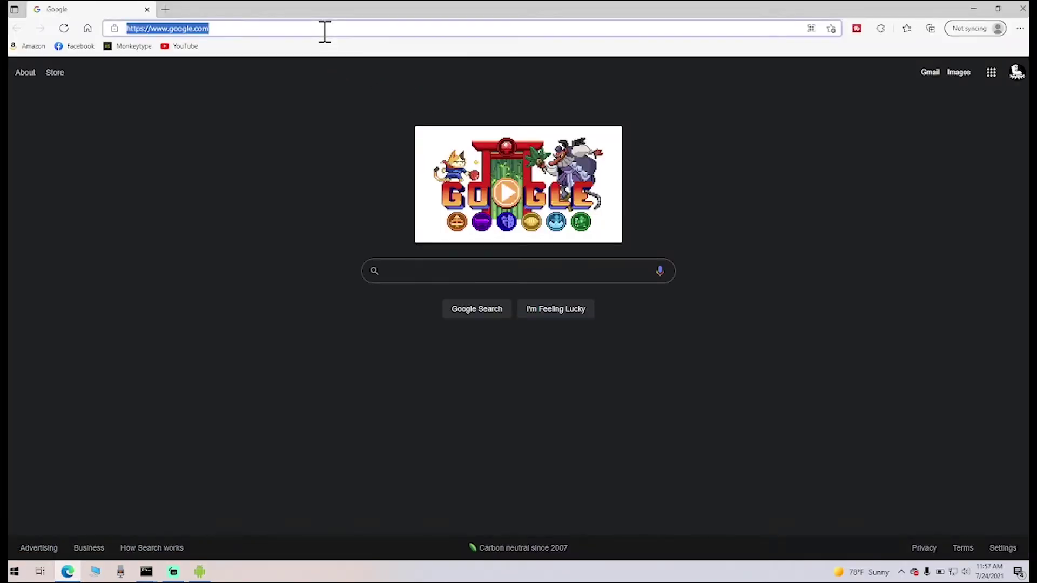
pyautogui.write('rkgamingst')
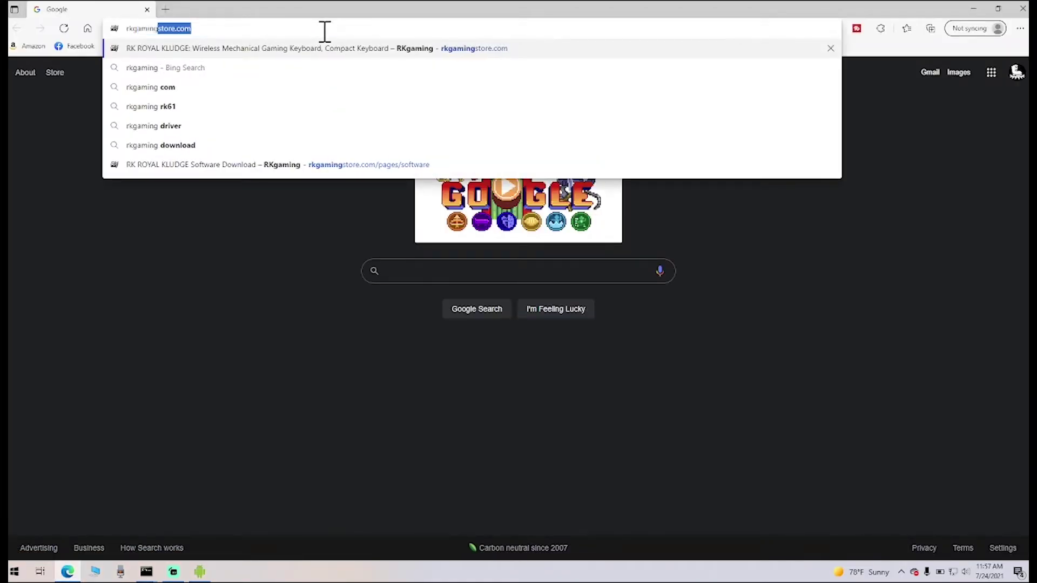
pyautogui.write('ore.com')
pyautogui.press('Return')
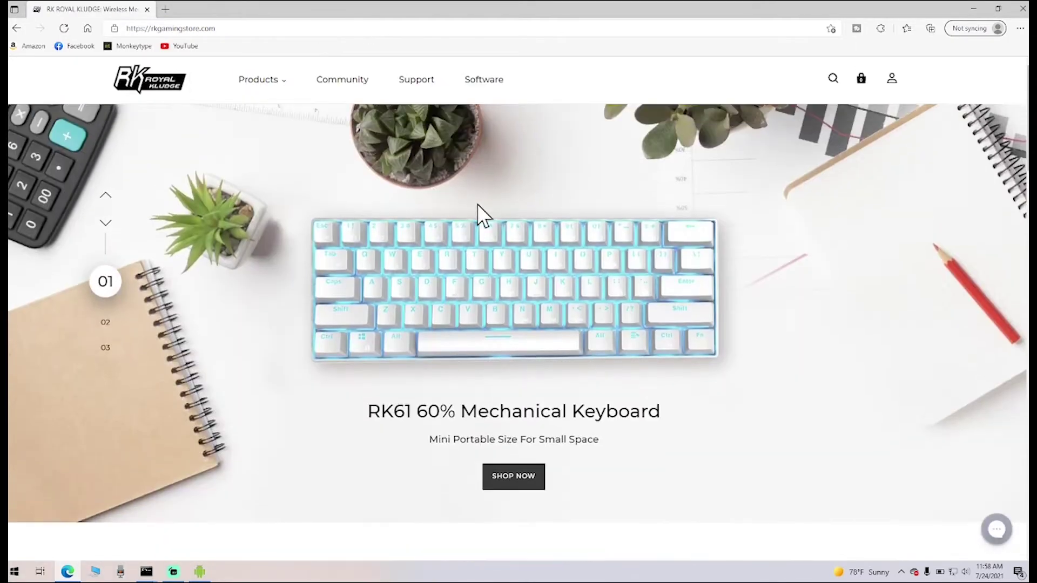
# - Download the Sink87G keyboard software from the store's Software page
pyautogui.click(483, 81)
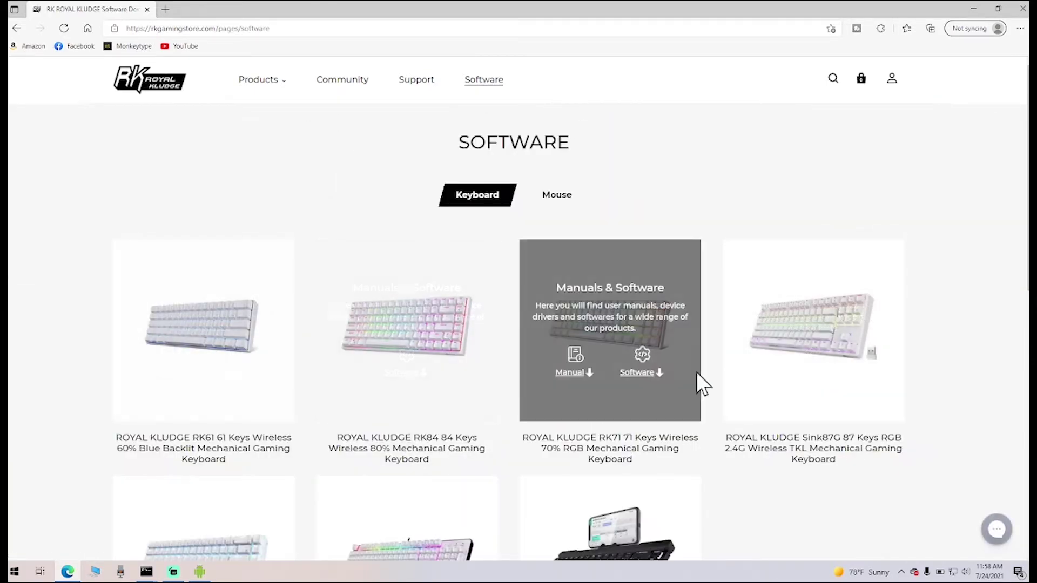
pyautogui.scroll(-3, 783, 427)
pyautogui.moveTo(822, 298)
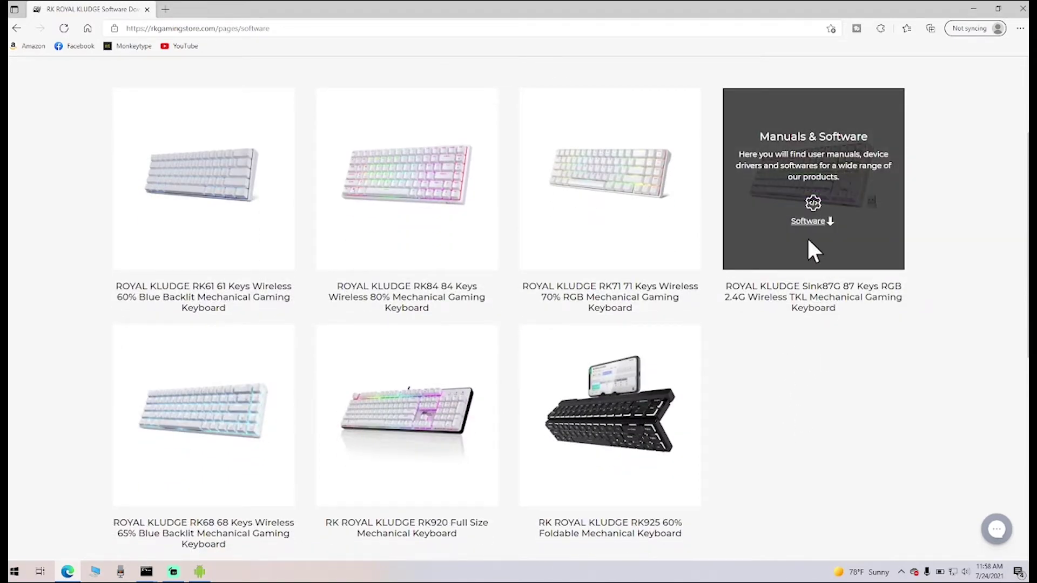
pyautogui.click(809, 222)
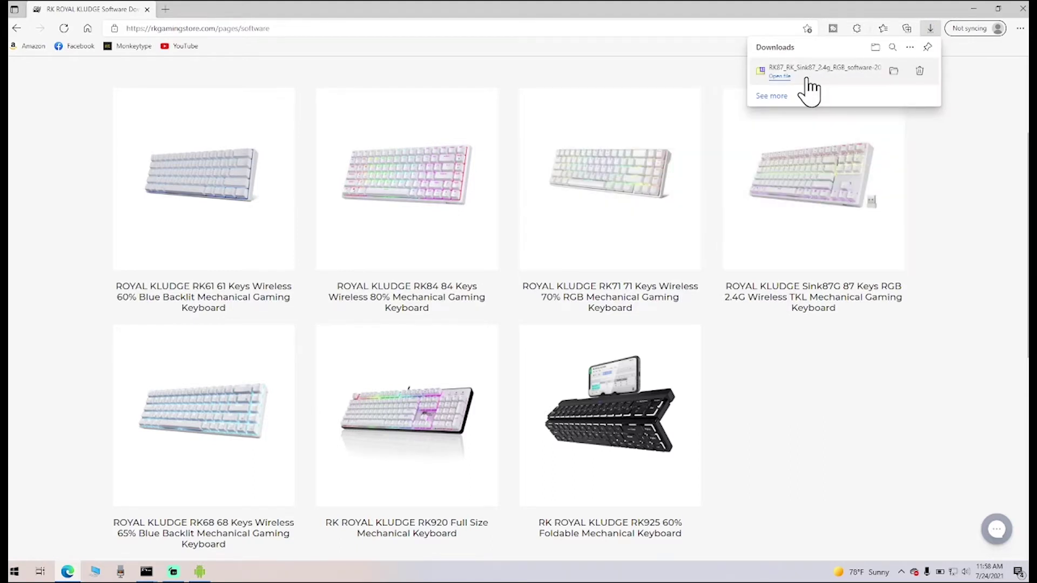
# - Open the downloaded .rar archive in 7-Zip and close Edge
pyautogui.click(783, 76)
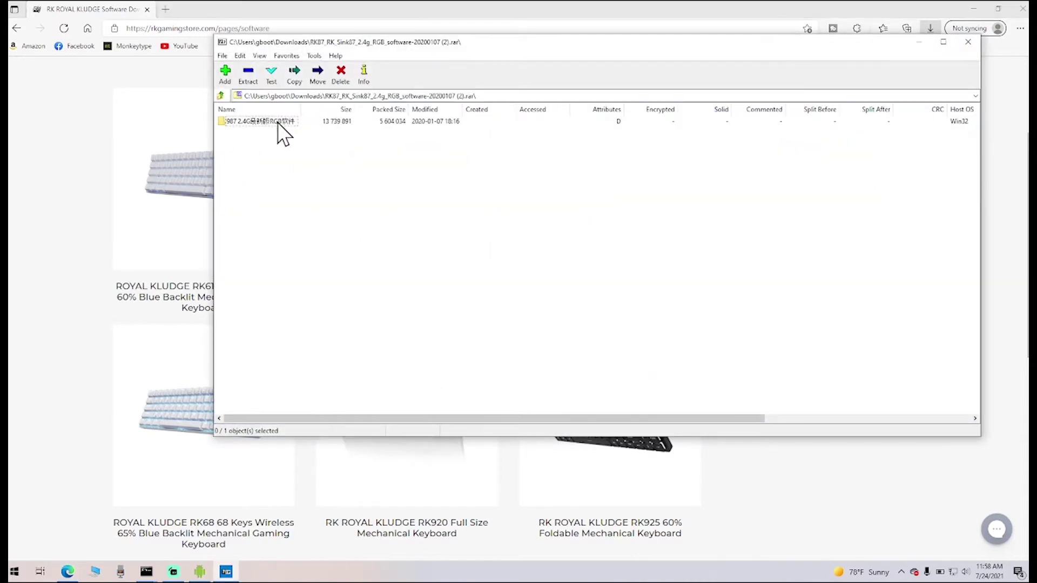
pyautogui.click(1022, 10)
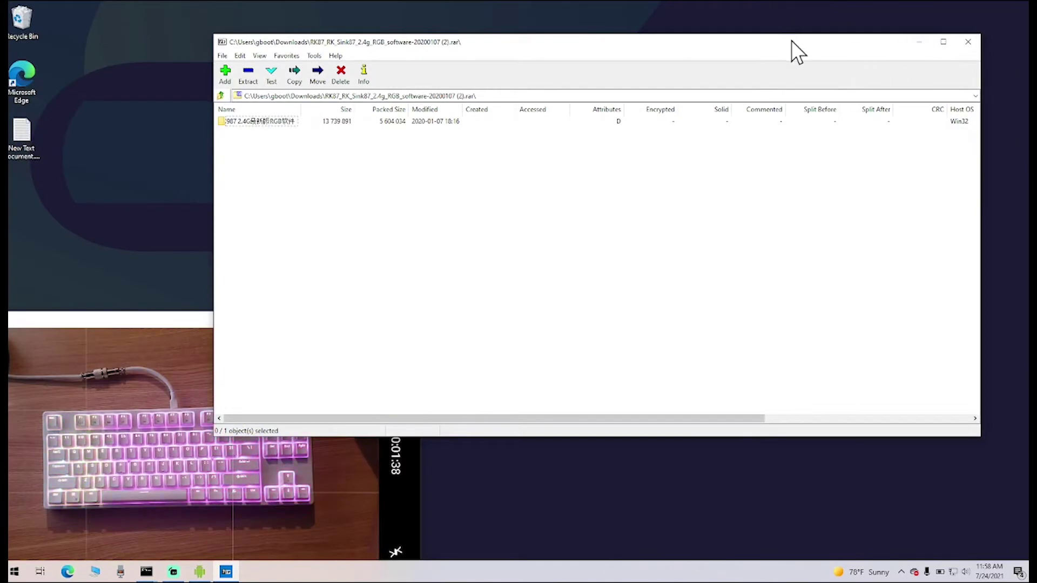
pyautogui.moveTo(792, 41); pyautogui.dragTo(893, 36)
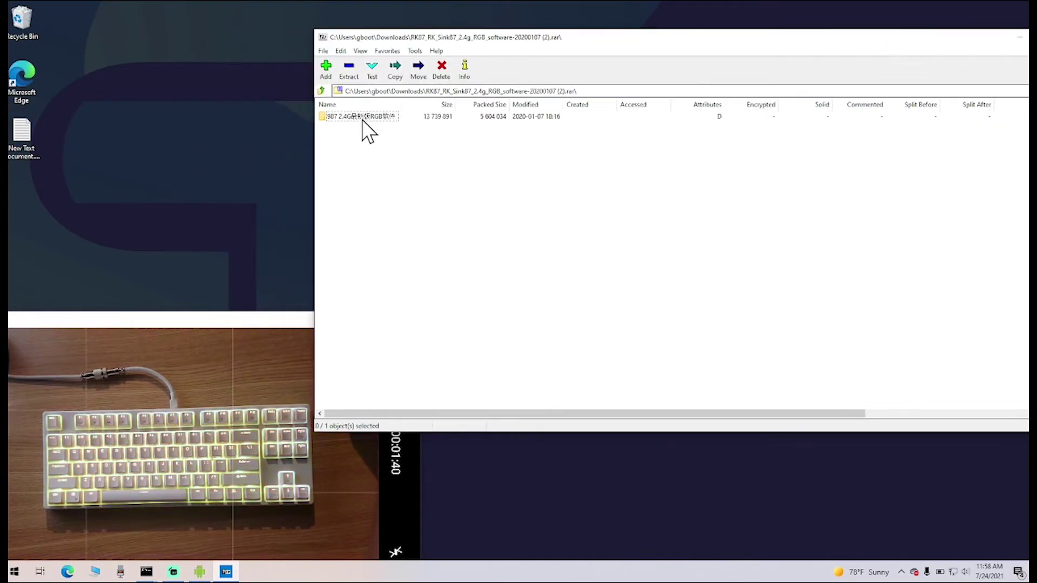
# - Extract the 987 2.4G RGB software folder to the desktop, skipping the existing setup file
pyautogui.moveTo(362, 118); pyautogui.dragTo(23, 183)
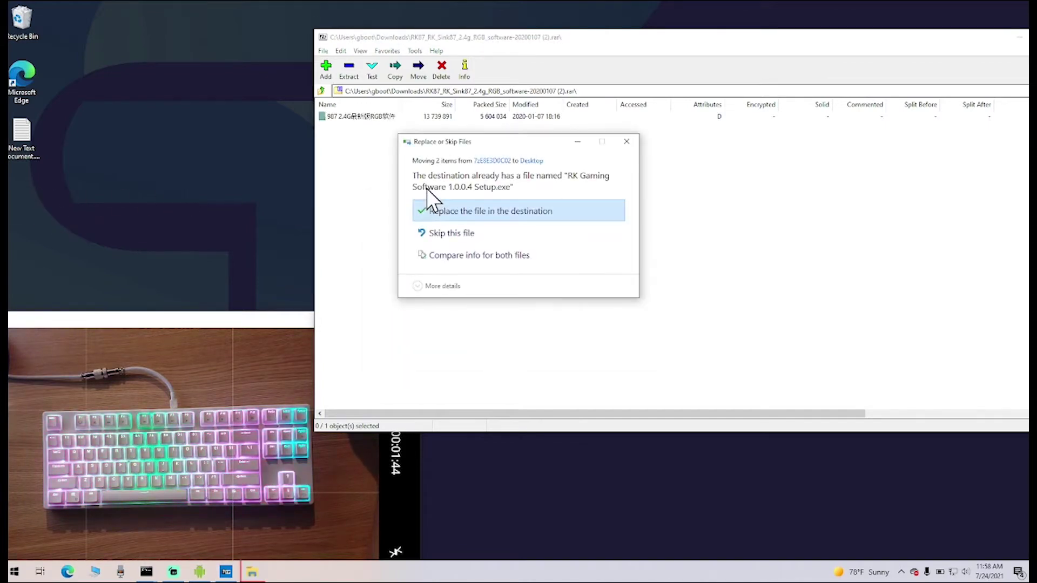
pyautogui.click(469, 232)
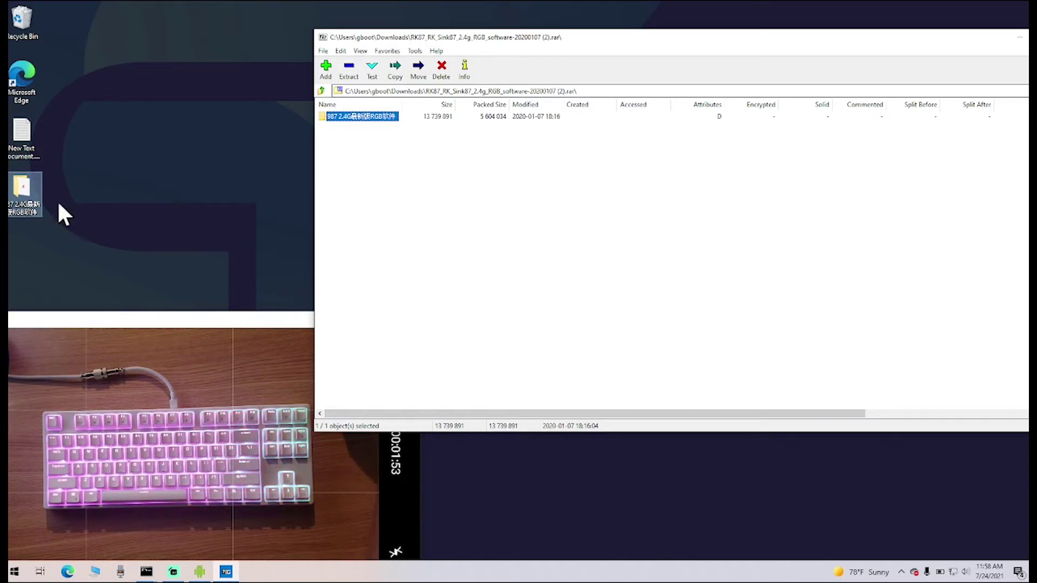
pyautogui.click(37, 207)
pyautogui.moveTo(923, 36); pyautogui.dragTo(756, 45)
# - Run RK Gaming Software 1.0.0.4 Setup.exe from the extracted desktop folder, then close the folder
pyautogui.click(909, 45)
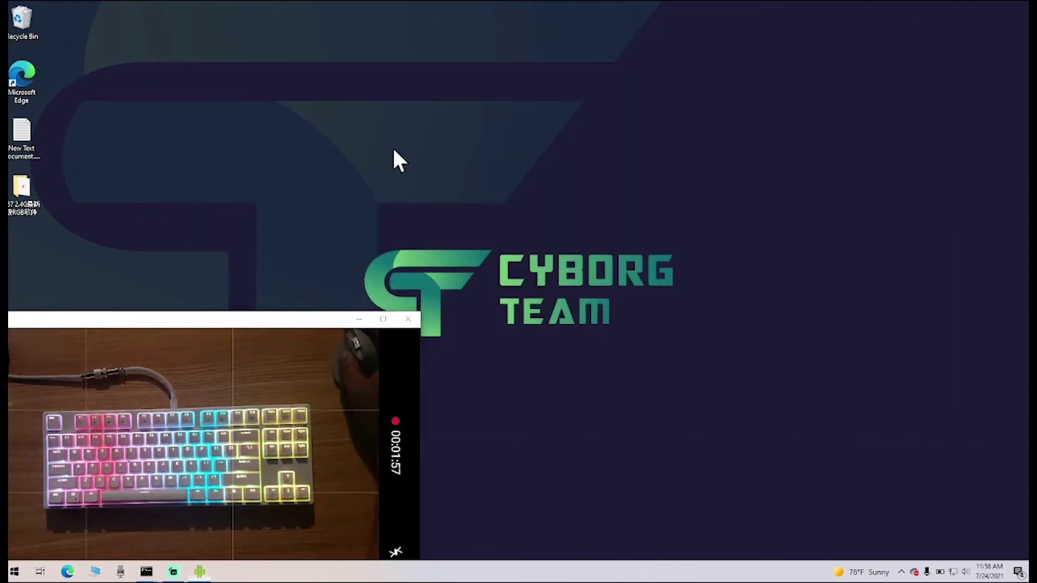
pyautogui.doubleClick(16, 191)
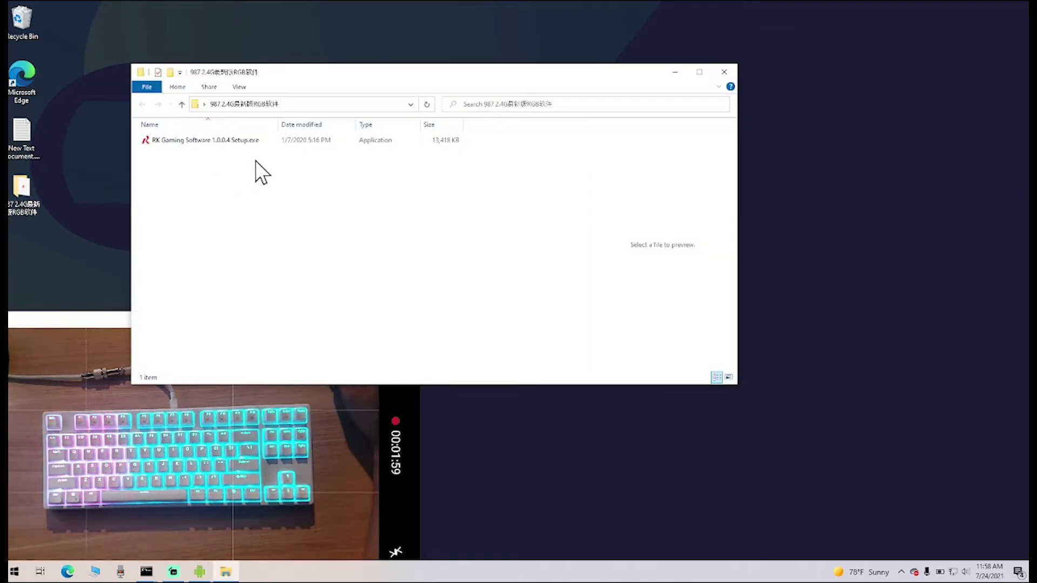
pyautogui.click(170, 140)
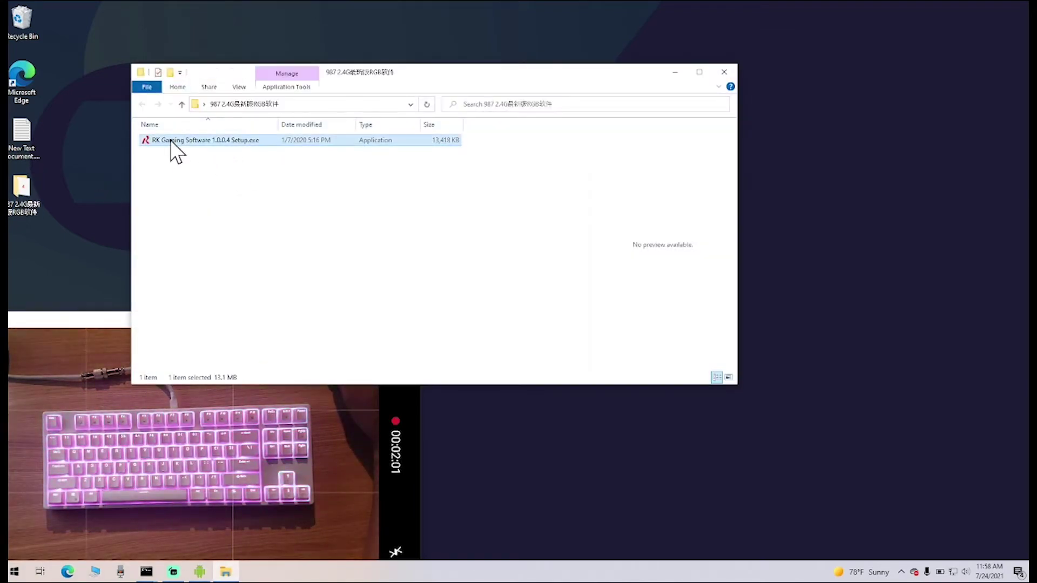
pyautogui.click(170, 140)
pyautogui.click(234, 182)
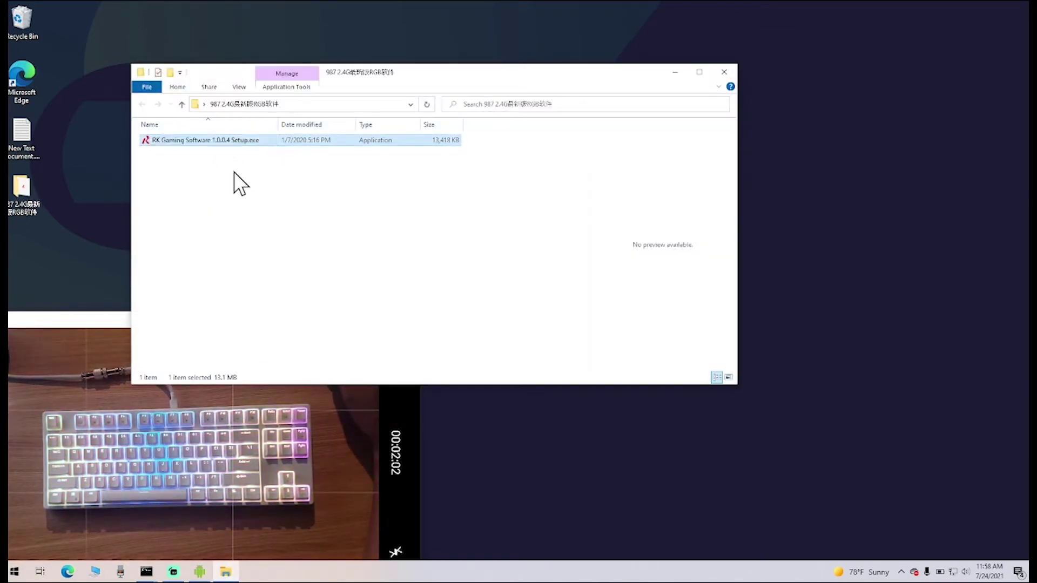
pyautogui.click(203, 146)
pyautogui.doubleClick(203, 141)
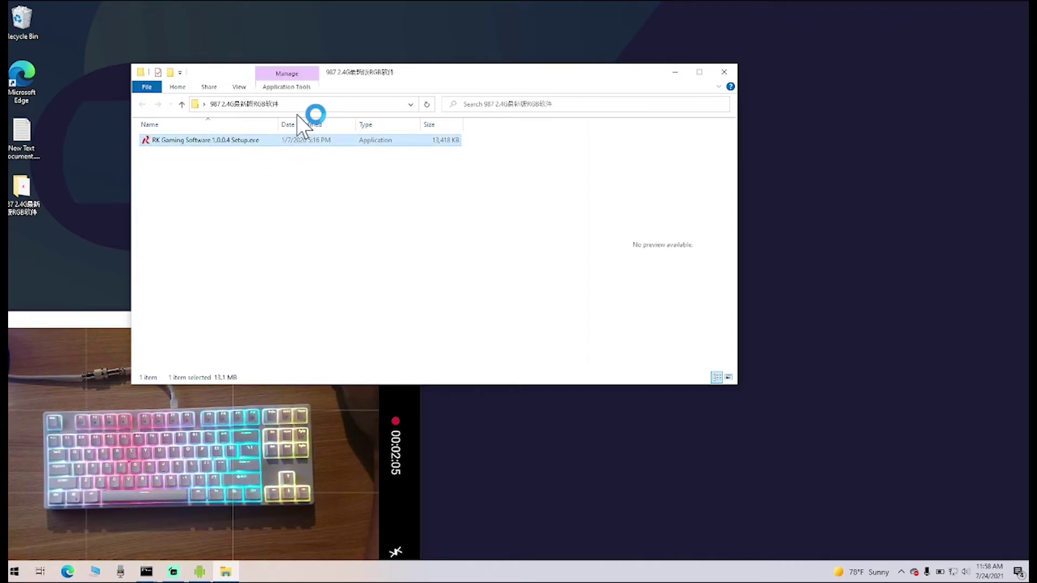
pyautogui.click(723, 74)
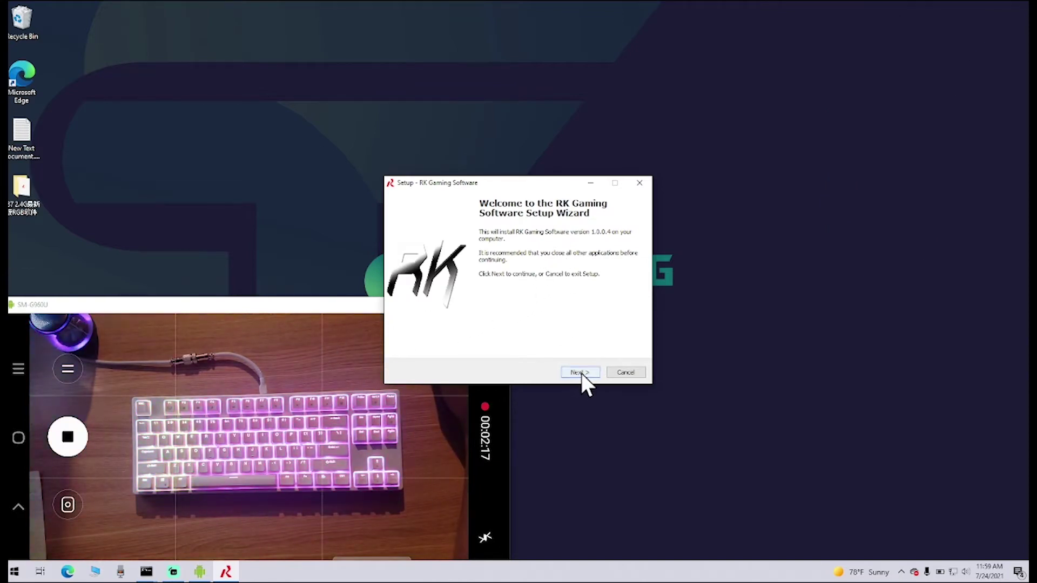
# - Install RK Gaming Software through the wizard's Next, Install and Finish steps
pyautogui.click(581, 372)
pyautogui.click(578, 372)
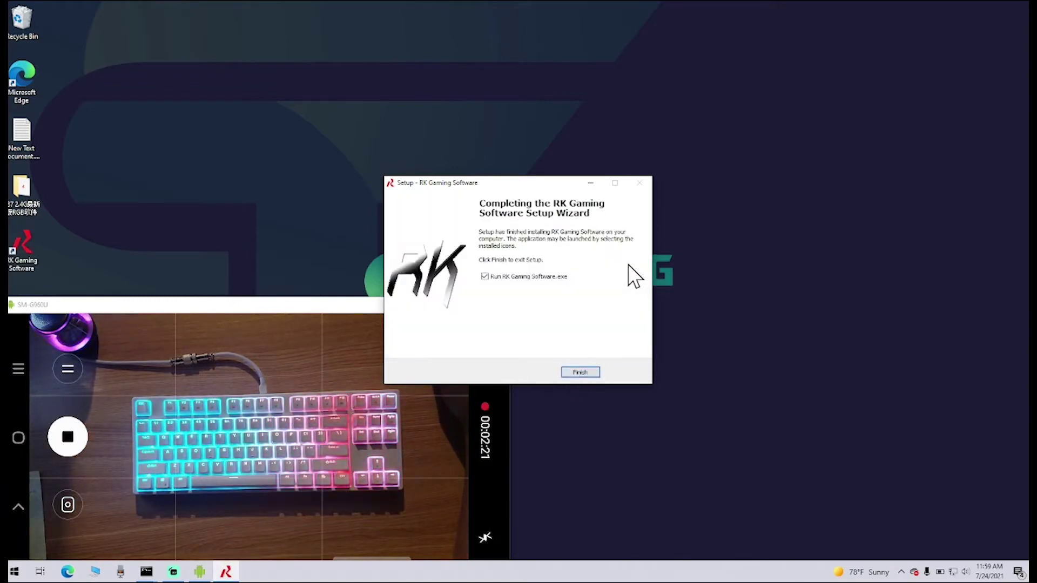
pyautogui.click(577, 372)
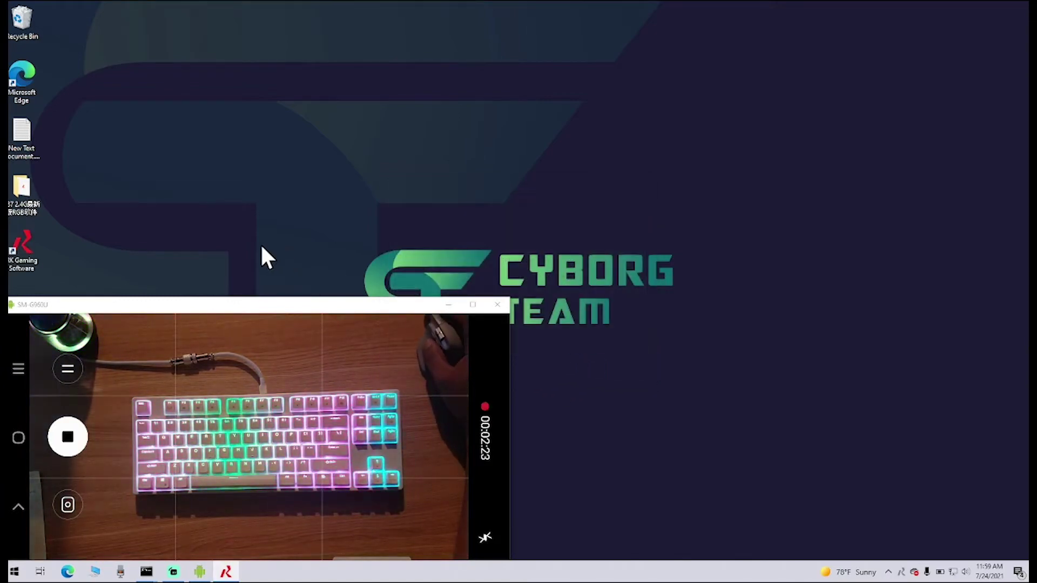
# - Launch RK Gaming Software, move its window up-right, and show the FN + Q action list
pyautogui.doubleClick(24, 248)
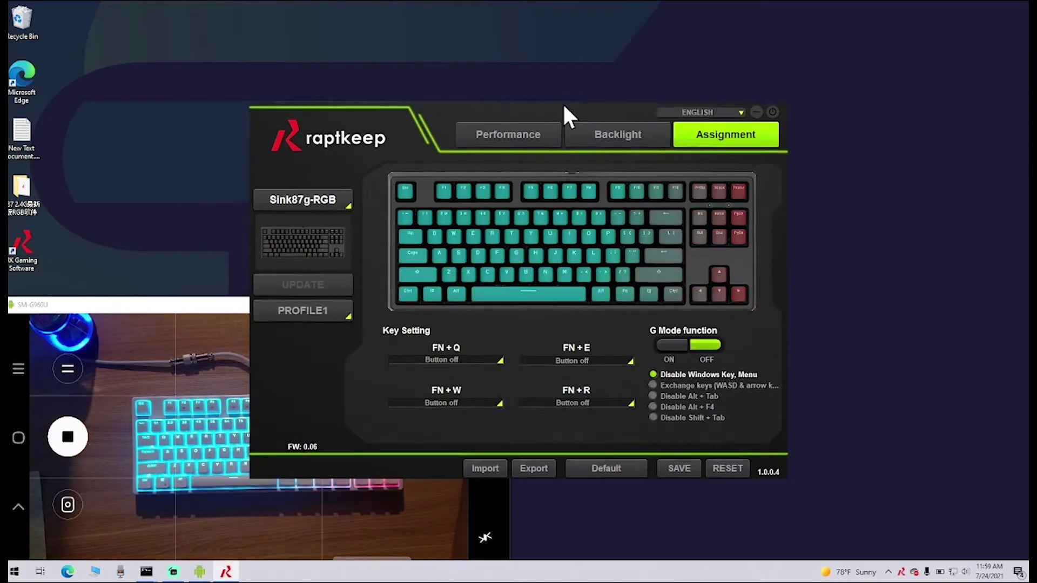
pyautogui.moveTo(563, 108); pyautogui.dragTo(627, 33)
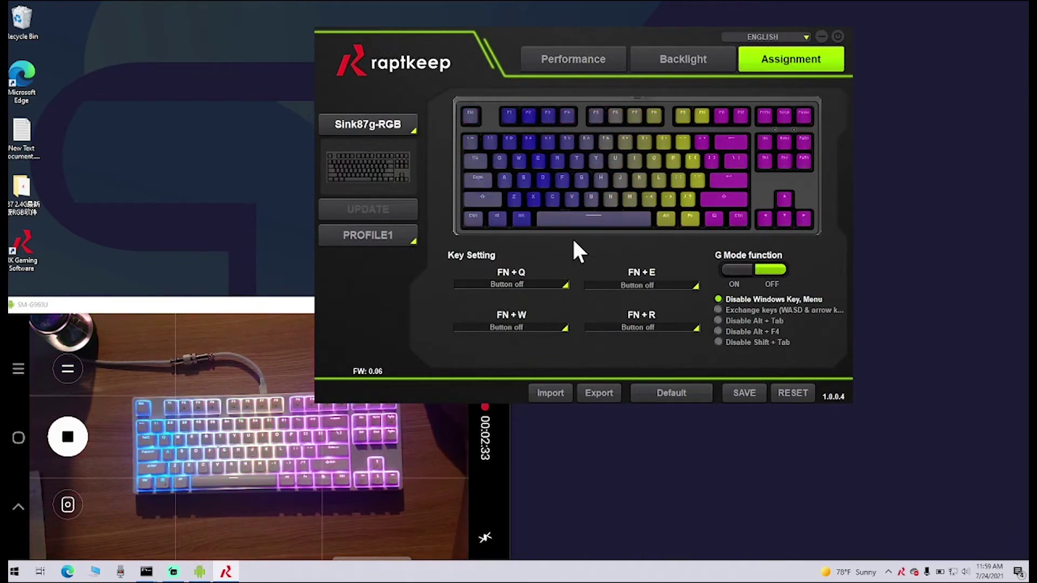
pyautogui.moveTo(643, 36); pyautogui.dragTo(746, 23)
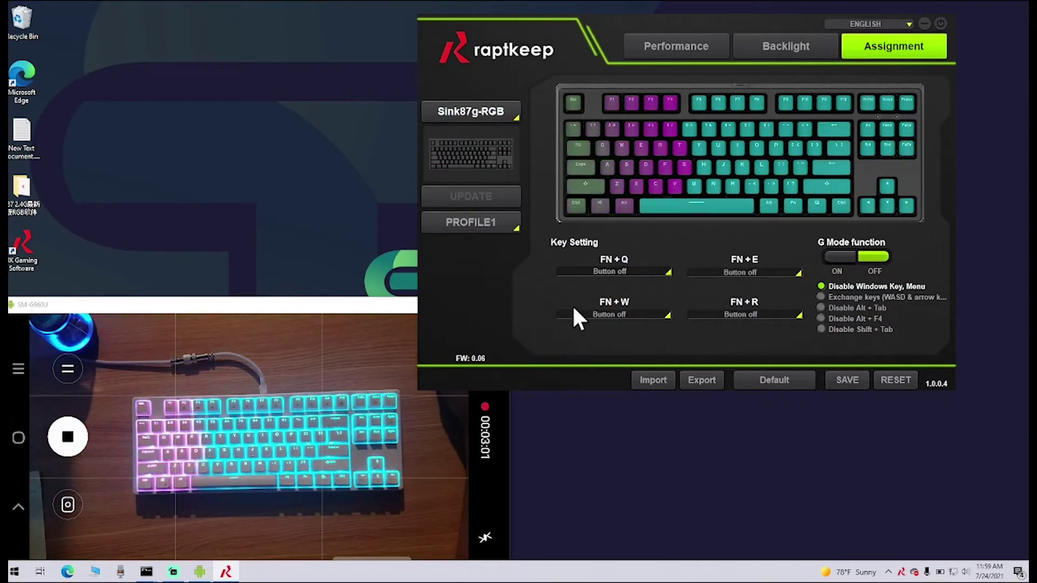
pyautogui.click(671, 271)
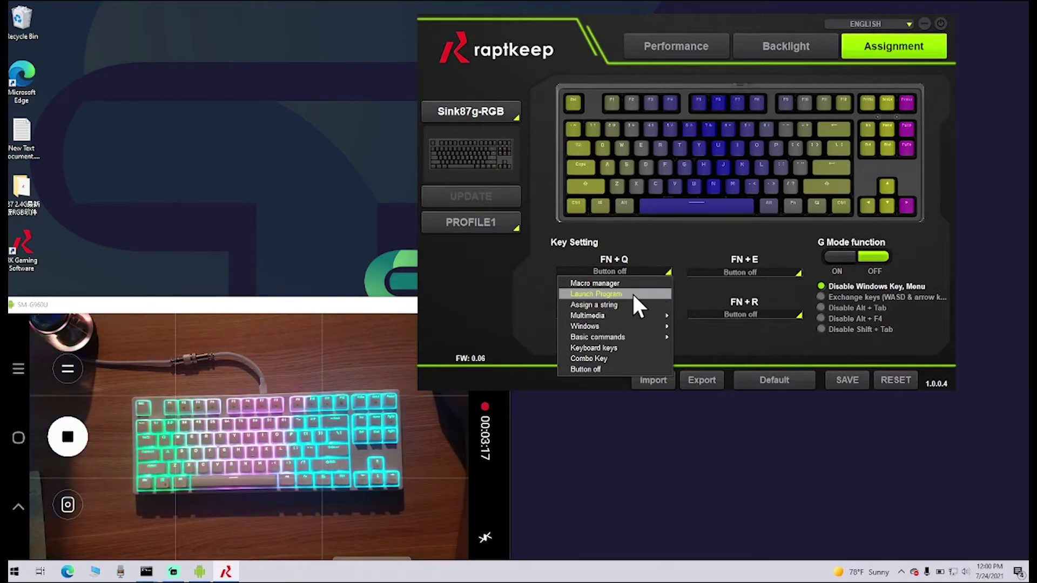
# - Browse the FN+Q action options and leave FN+Q set to Button off
pyautogui.moveTo(637, 315)
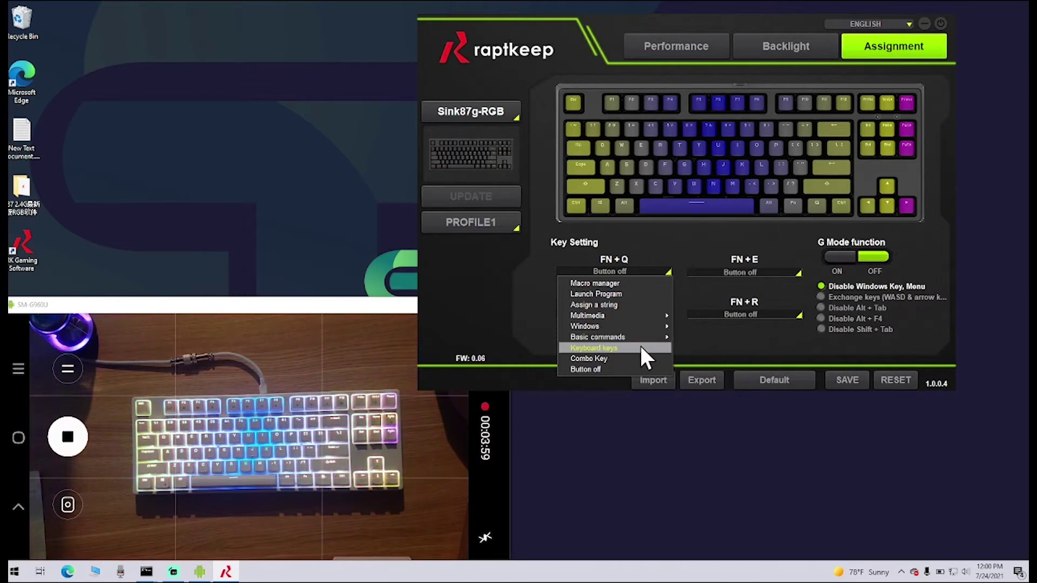
pyautogui.click(619, 369)
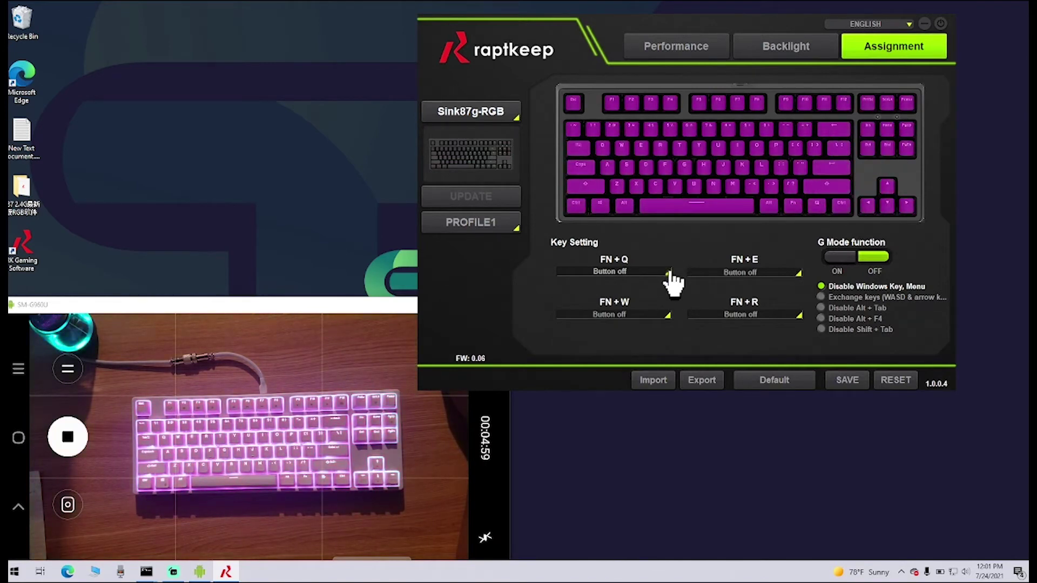
# - Assign Calculator from Basic commands to FN+Q
pyautogui.click(669, 271)
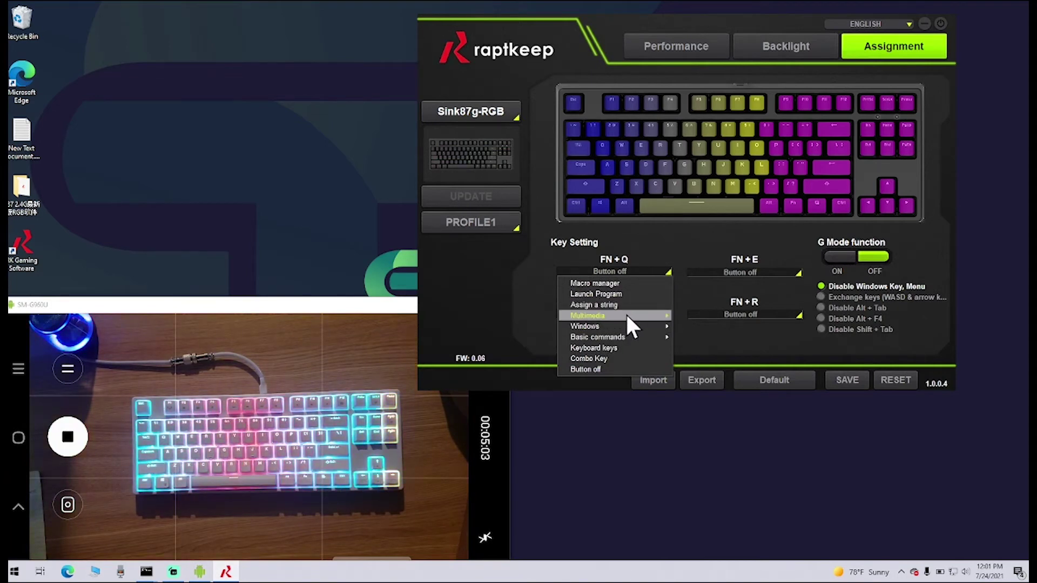
pyautogui.moveTo(630, 329)
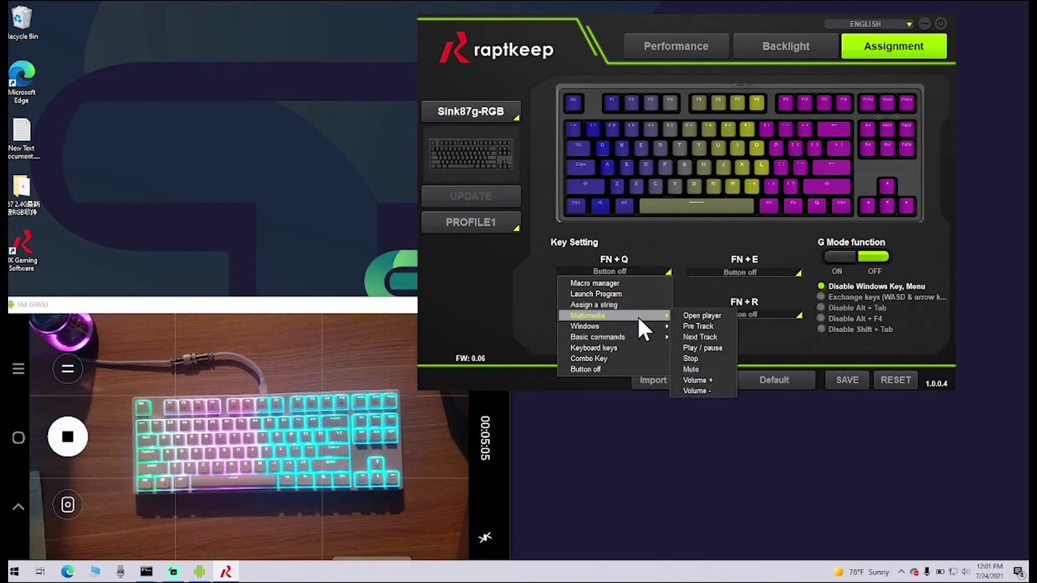
pyautogui.click(683, 324)
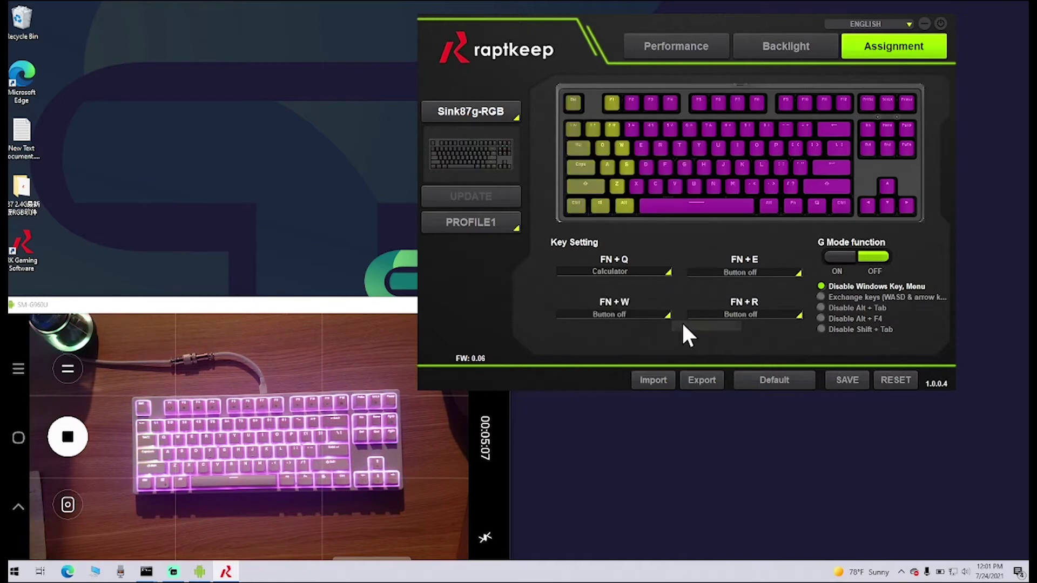
# - Set the Backlight Effect to All light with the white basic colour
pyautogui.click(772, 52)
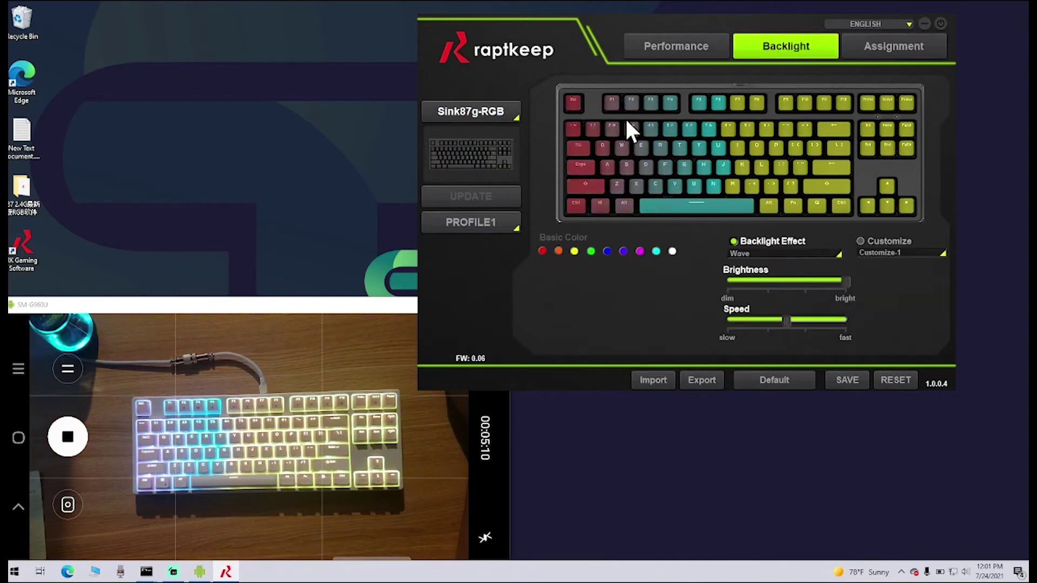
pyautogui.click(772, 254)
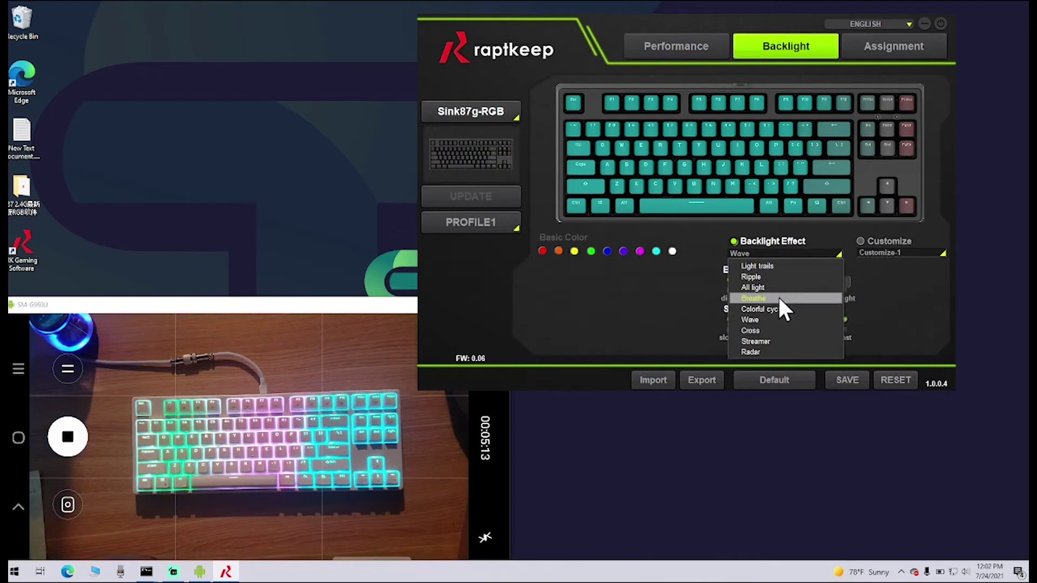
pyautogui.click(789, 288)
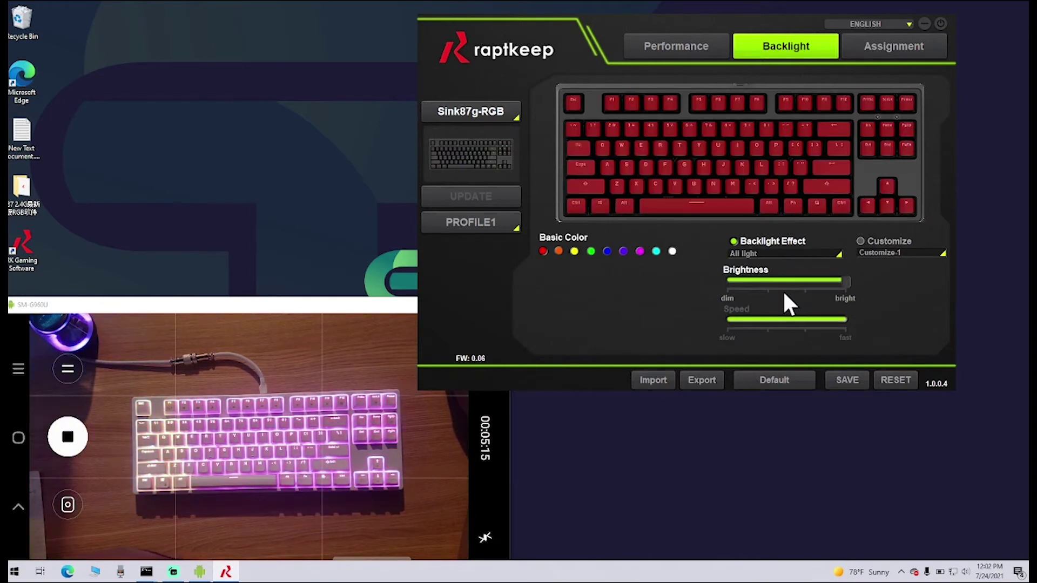
pyautogui.click(673, 251)
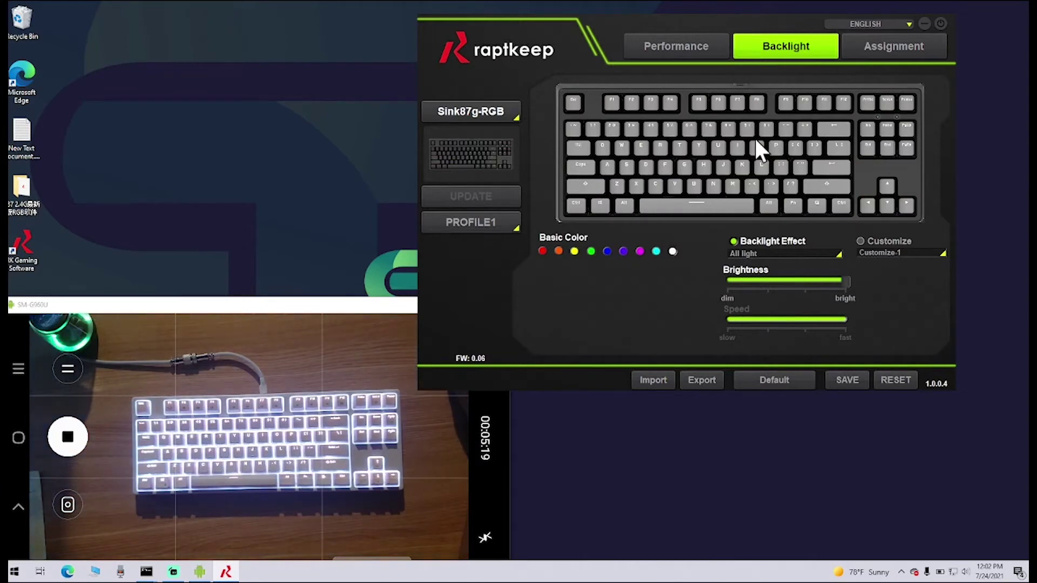
pyautogui.click(875, 56)
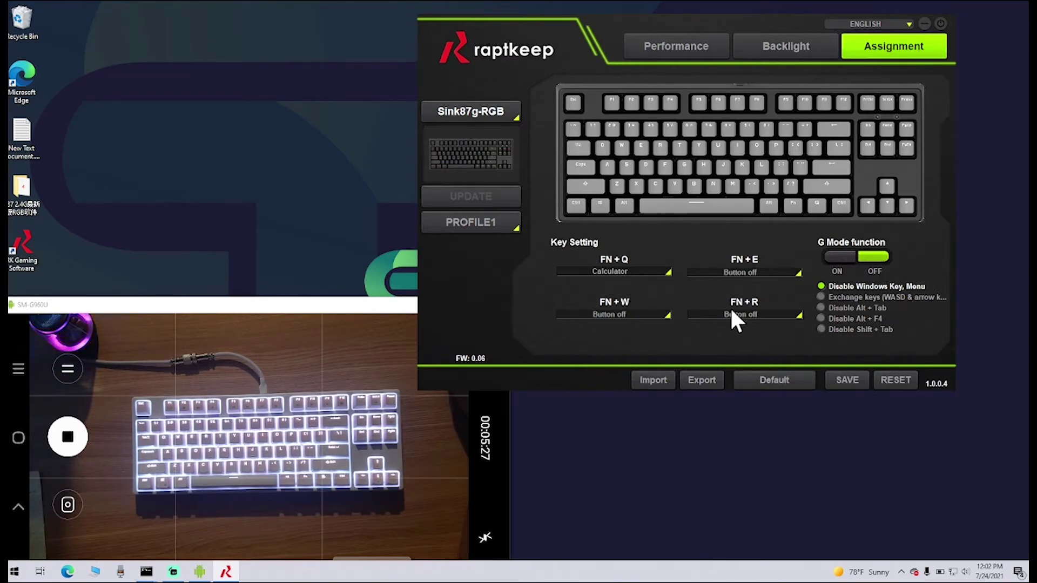
# - Restore the profile's factory defaults with Default and confirm the reset
pyautogui.click(769, 380)
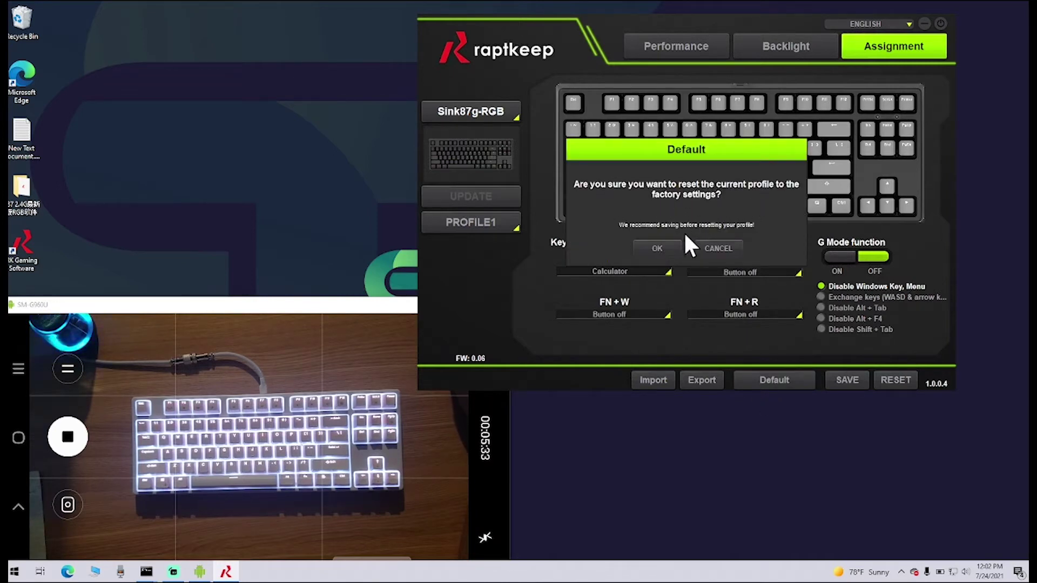
pyautogui.click(658, 249)
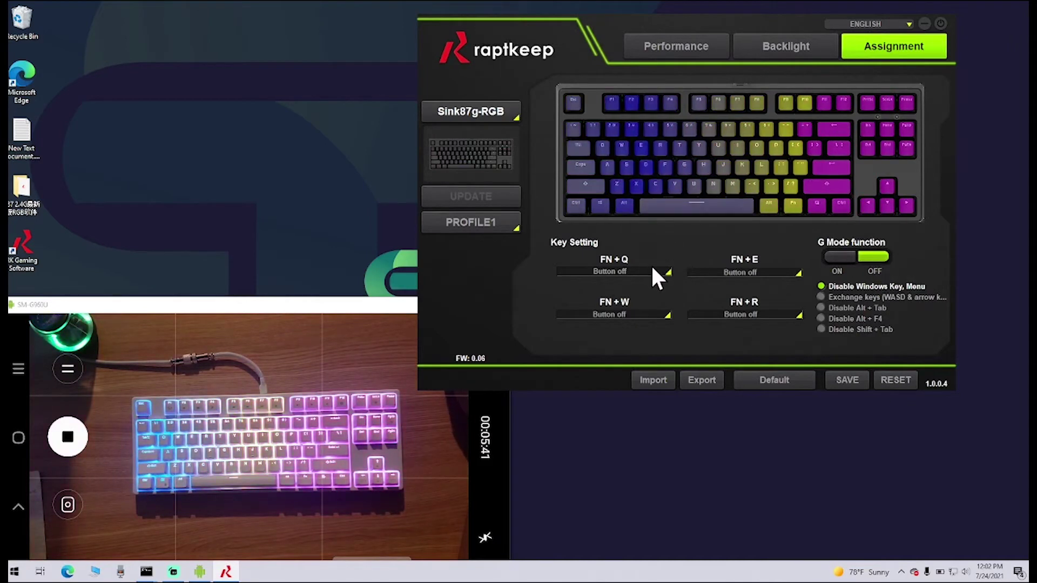
# - Bind FN+Q to Calculator and set the backlight to All light in white
pyautogui.click(666, 270)
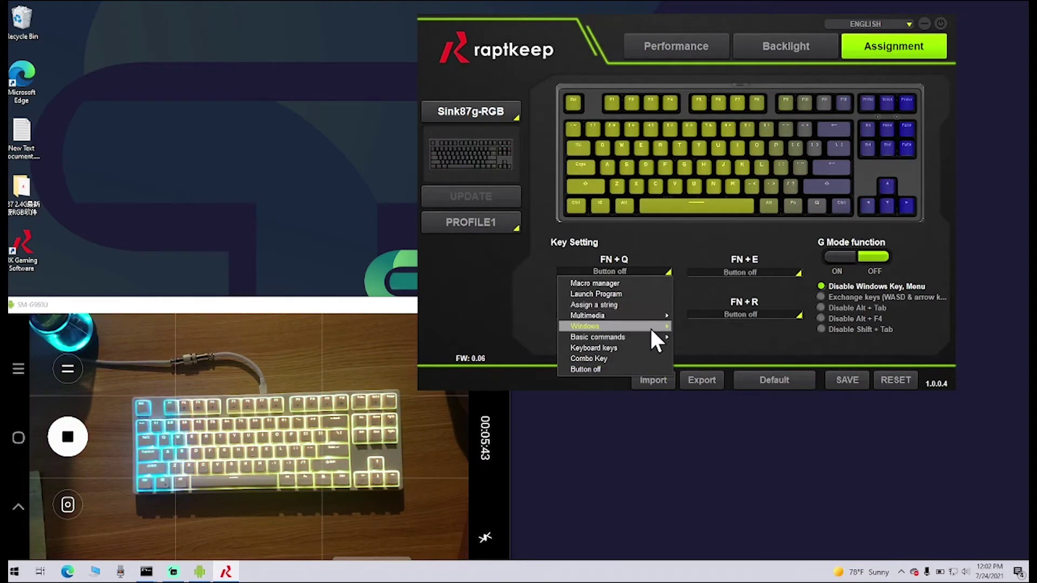
pyautogui.click(678, 331)
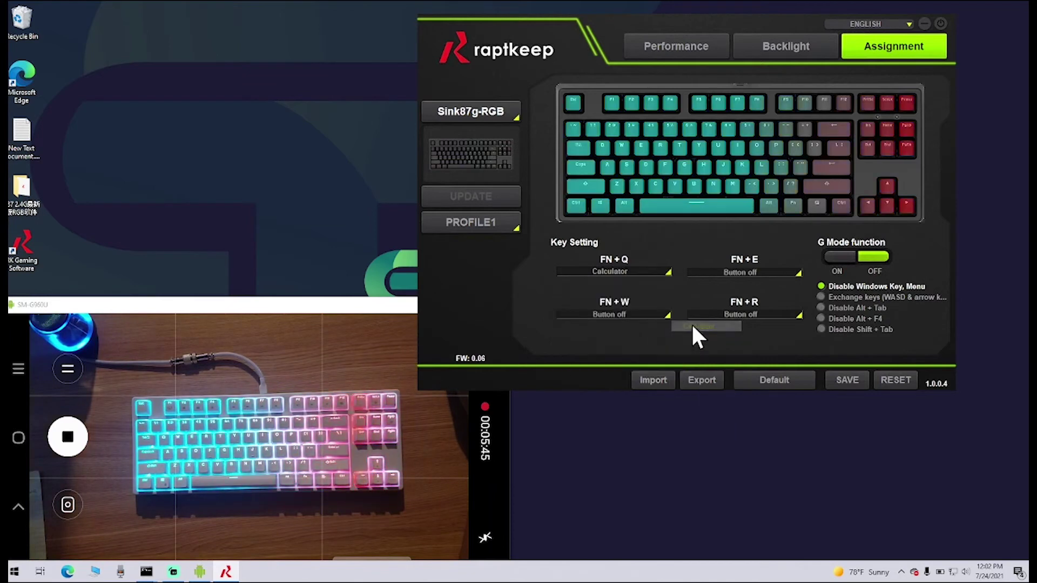
pyautogui.click(753, 51)
pyautogui.click(786, 256)
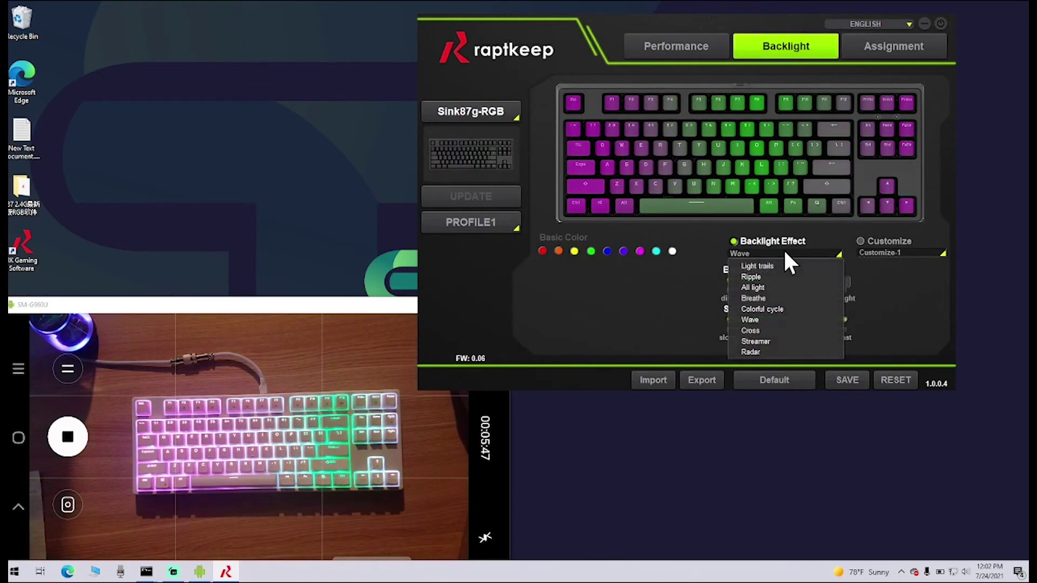
pyautogui.click(788, 287)
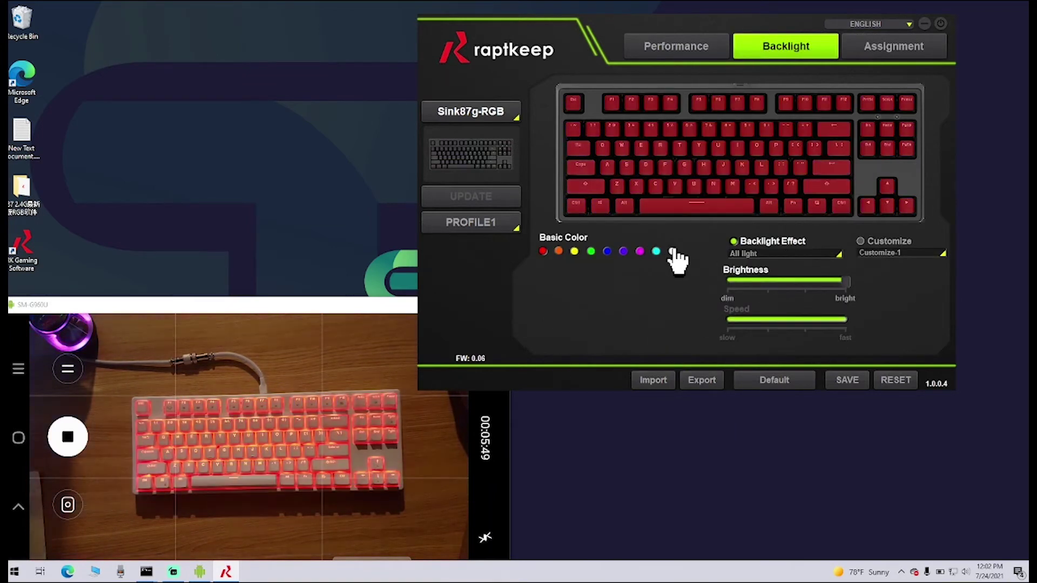
pyautogui.click(672, 251)
# - Reset the keyboard settings to defaults from the Assignment page
pyautogui.click(874, 49)
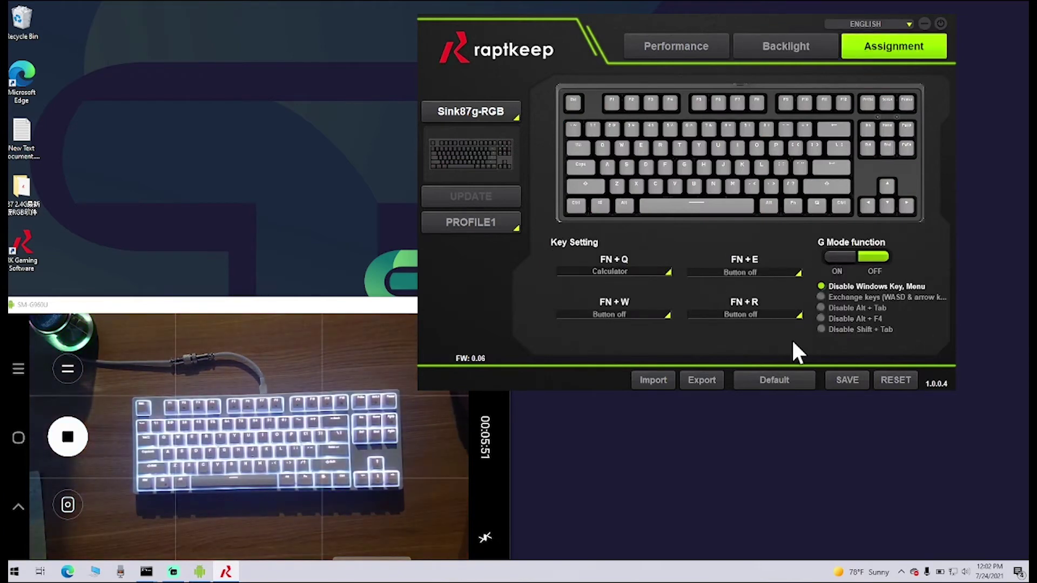
pyautogui.click(903, 381)
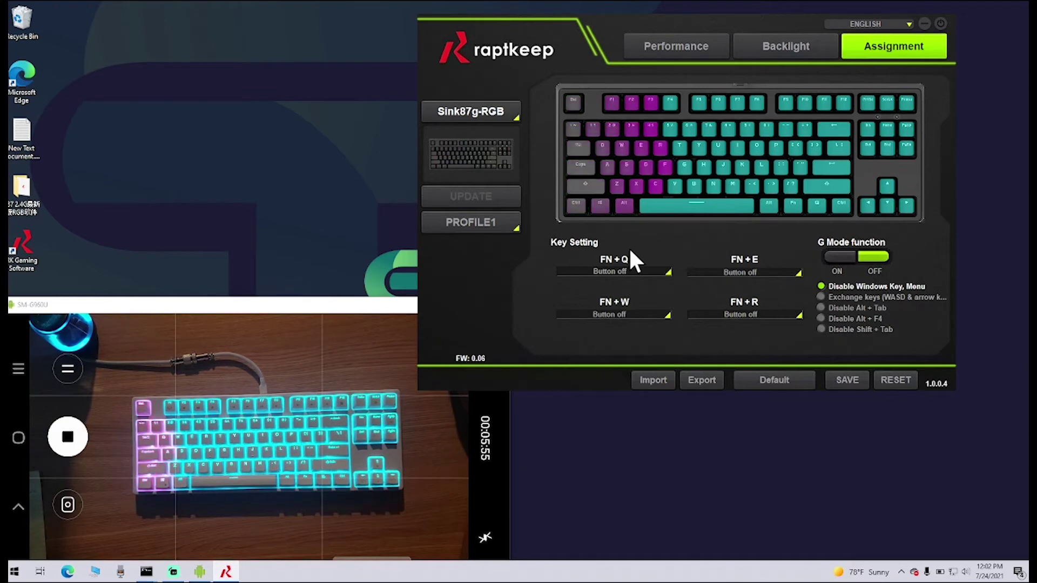
pyautogui.click(784, 47)
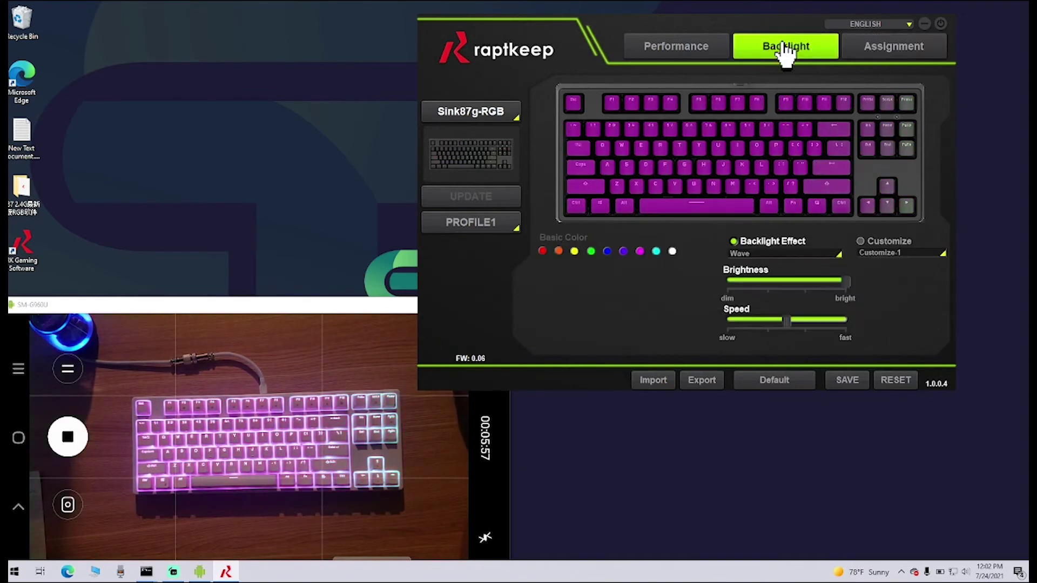
pyautogui.click(856, 46)
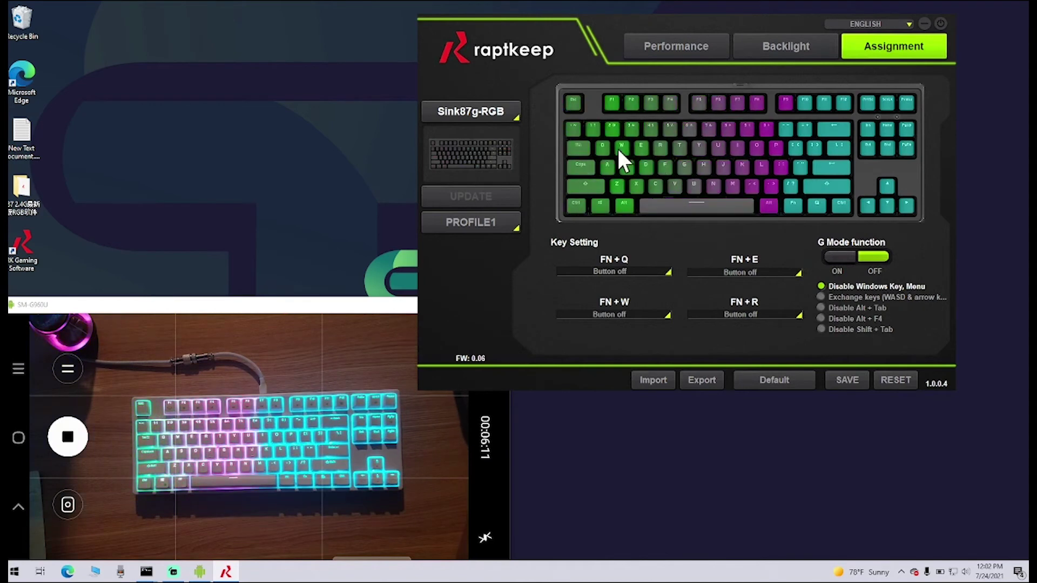
pyautogui.click(769, 59)
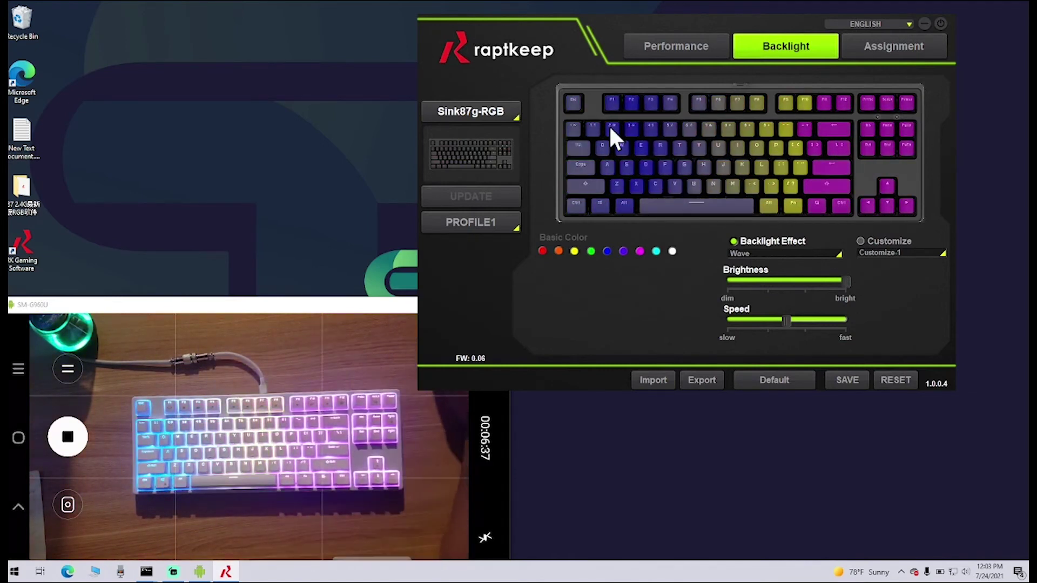
# - Try the Cross backlight effect, then switch to All light
pyautogui.click(797, 255)
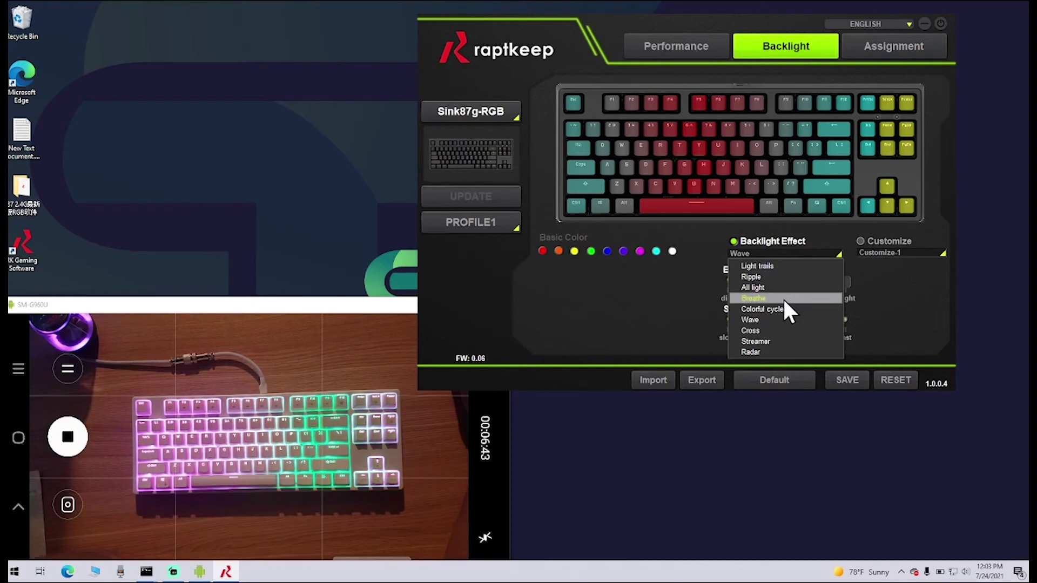
pyautogui.click(790, 327)
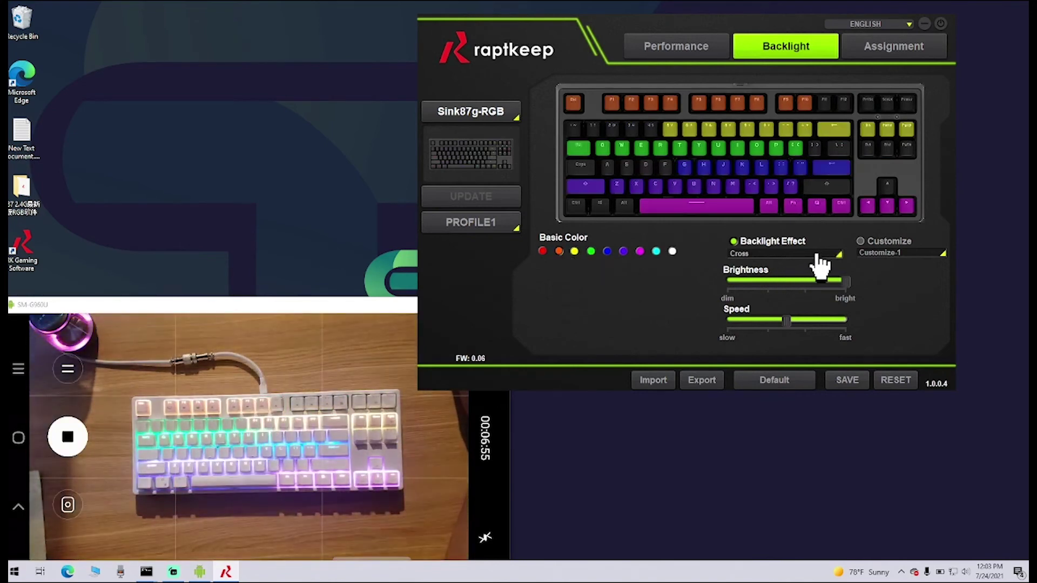
pyautogui.click(822, 261)
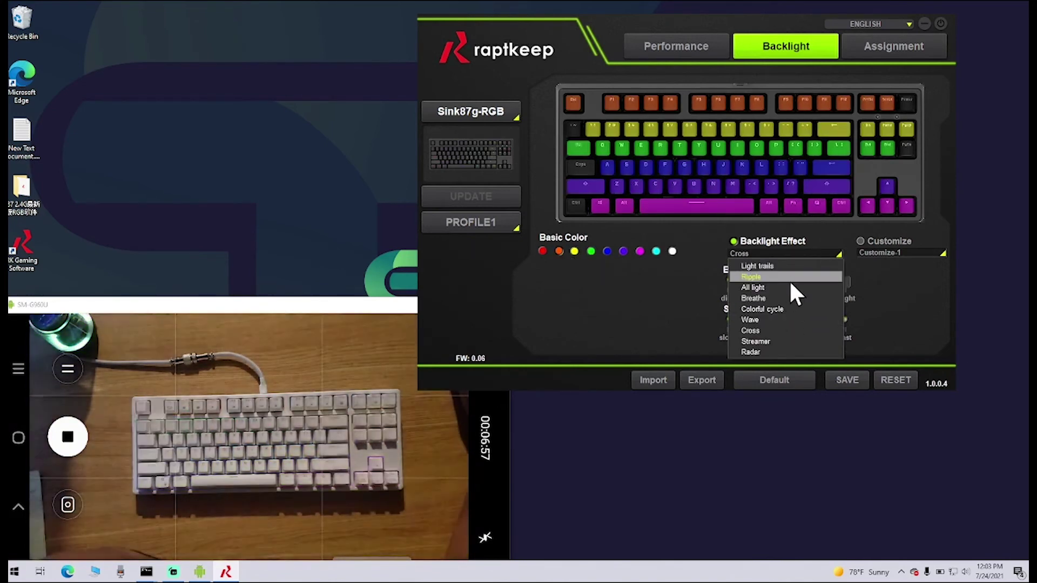
pyautogui.click(787, 286)
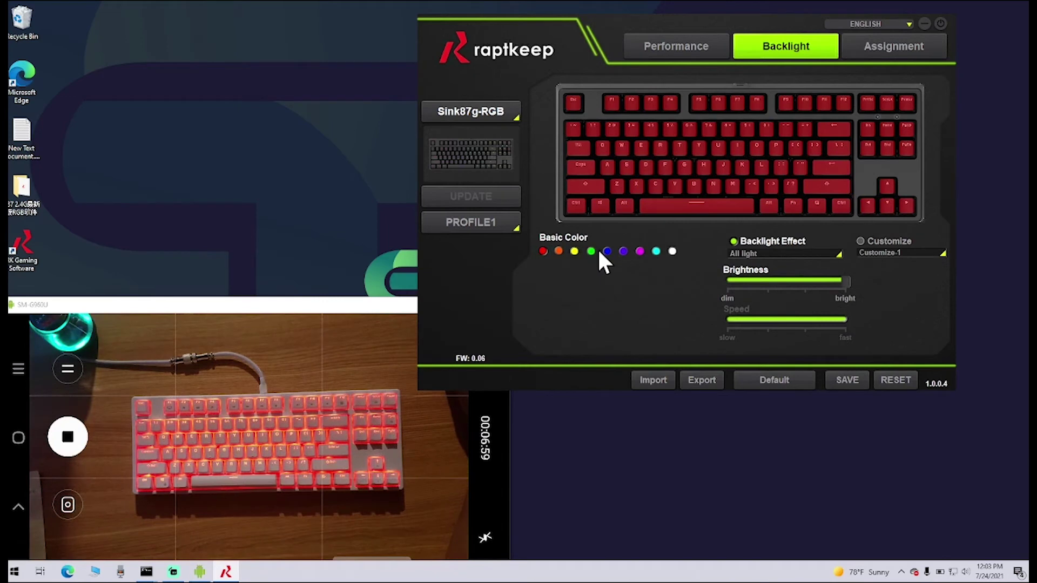
# - Try blue and orange All light colours, then set the effect speed to medium
pyautogui.click(604, 251)
pyautogui.click(558, 251)
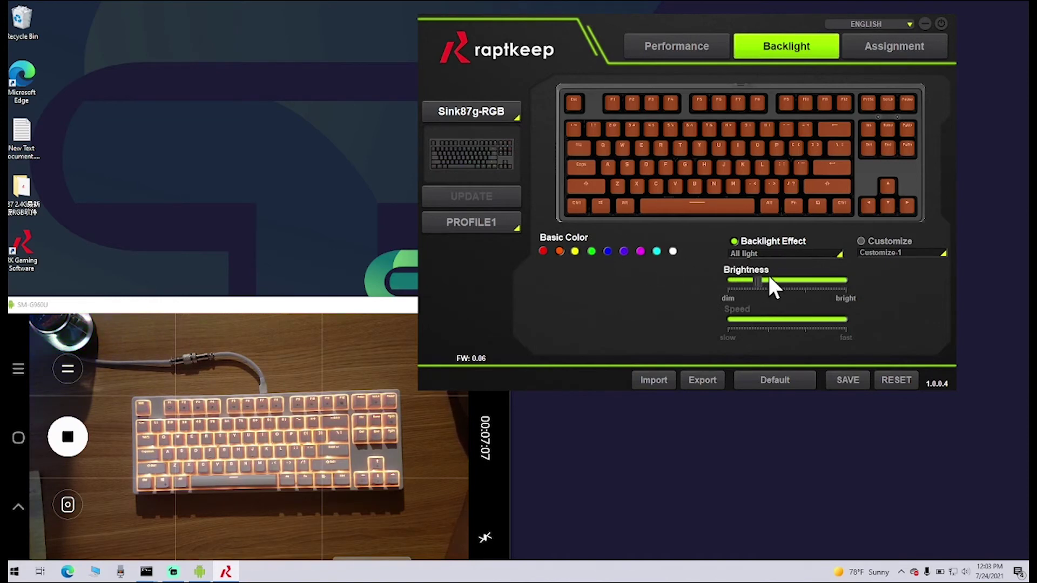
pyautogui.moveTo(759, 274)
pyautogui.mouseDown()
pyautogui.moveTo(826, 273)
pyautogui.moveTo(775, 271)
pyautogui.mouseUp()
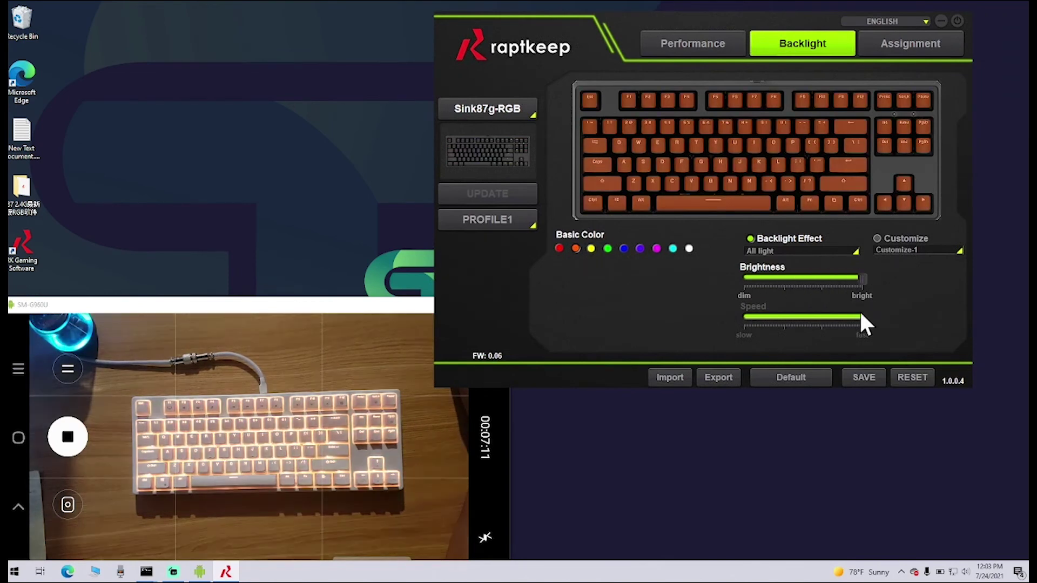
pyautogui.moveTo(859, 310); pyautogui.dragTo(767, 325)
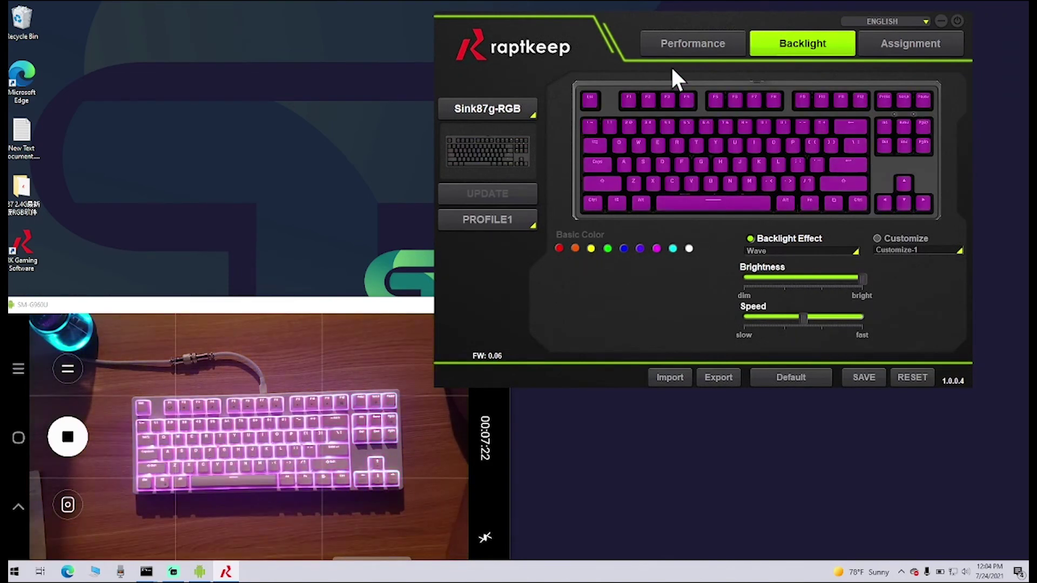
# - Switch N Key Rollover to Full Key on the Performance page
pyautogui.click(692, 46)
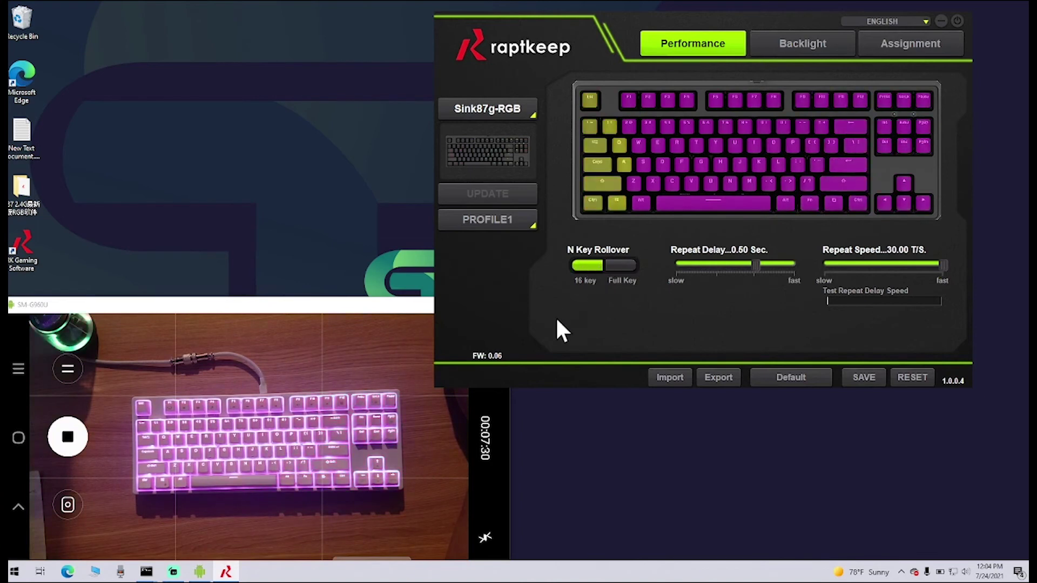
pyautogui.click(610, 266)
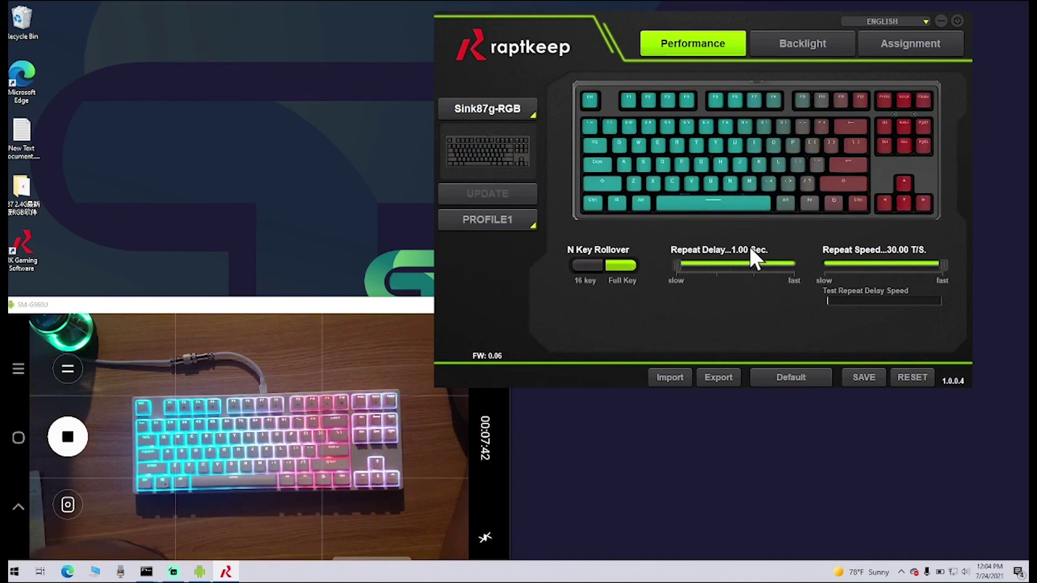
# - Open New Text Document.txt in Notepad and hold S to fill lines with repeated s characters
pyautogui.doubleClick(21, 135)
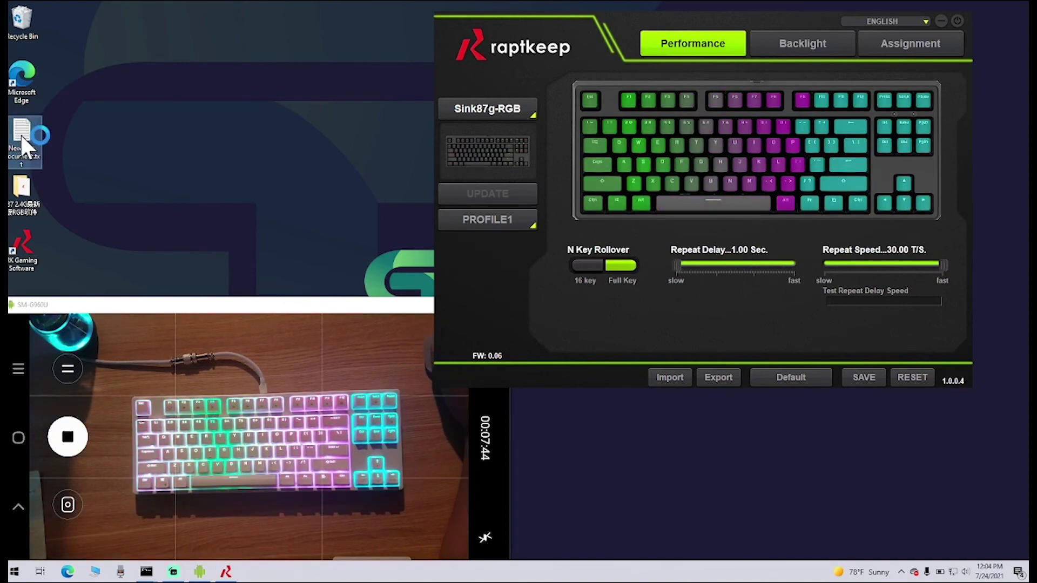
pyautogui.moveTo(330, 146); pyautogui.dragTo(268, 10)
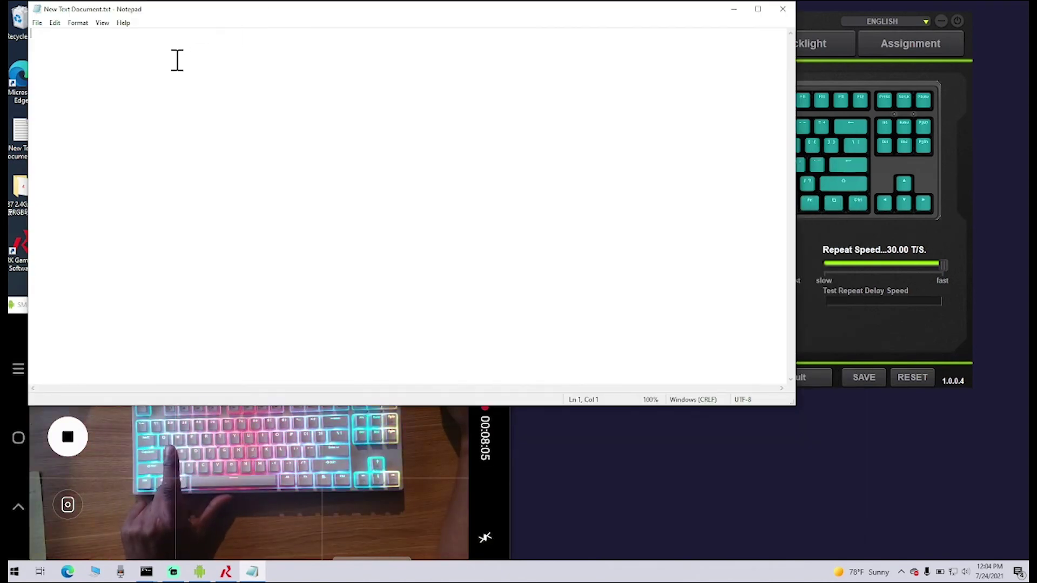
pyautogui.write('sssssssssssssssssssssssssss')
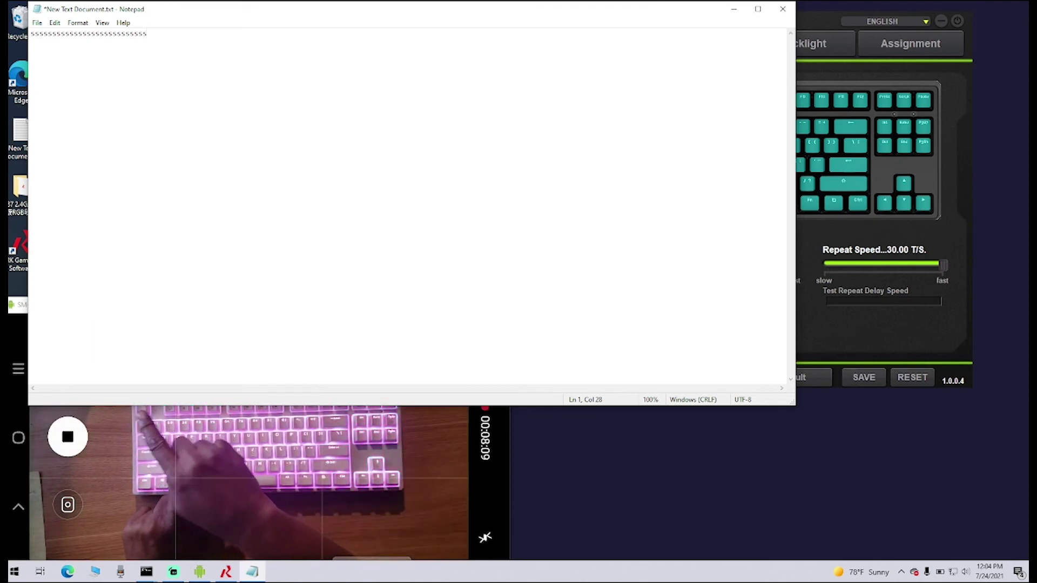
pyautogui.press('Return')
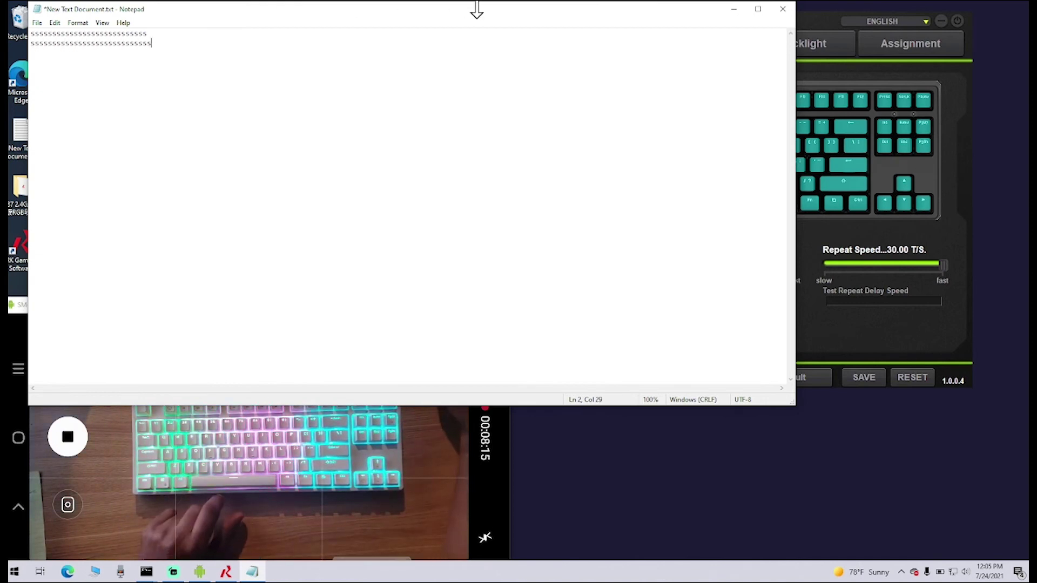
pyautogui.click(836, 16)
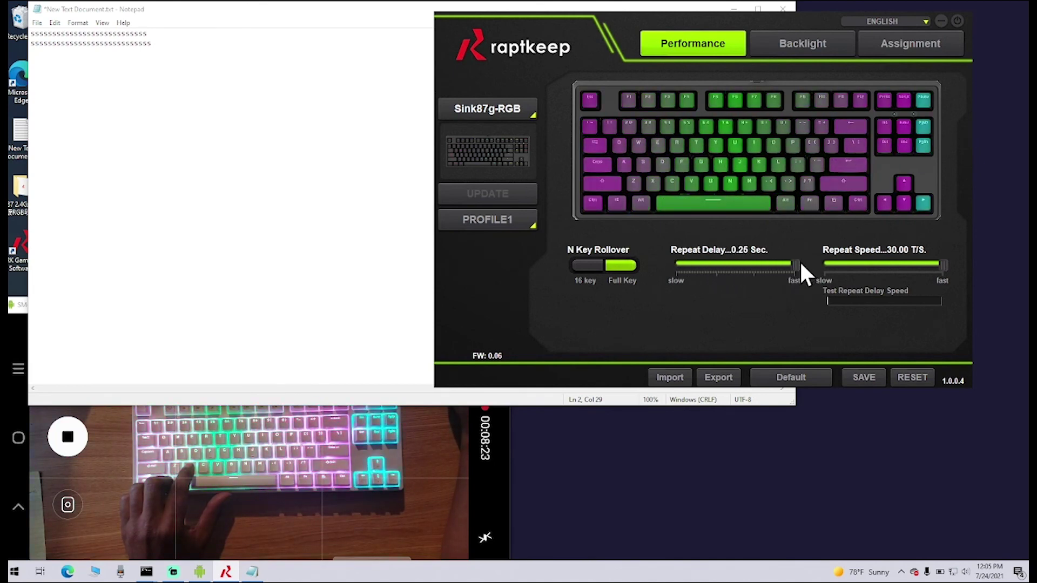
# - Add two more lines of repeated s in Notepad, then set repeat speed to 30.00 T/s
pyautogui.click(109, 98)
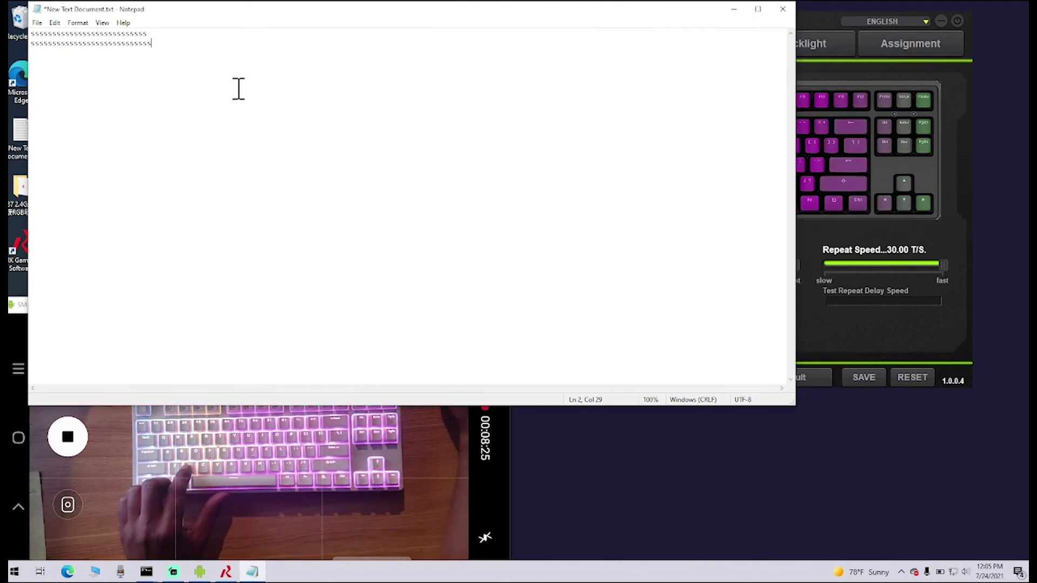
pyautogui.press('Return')
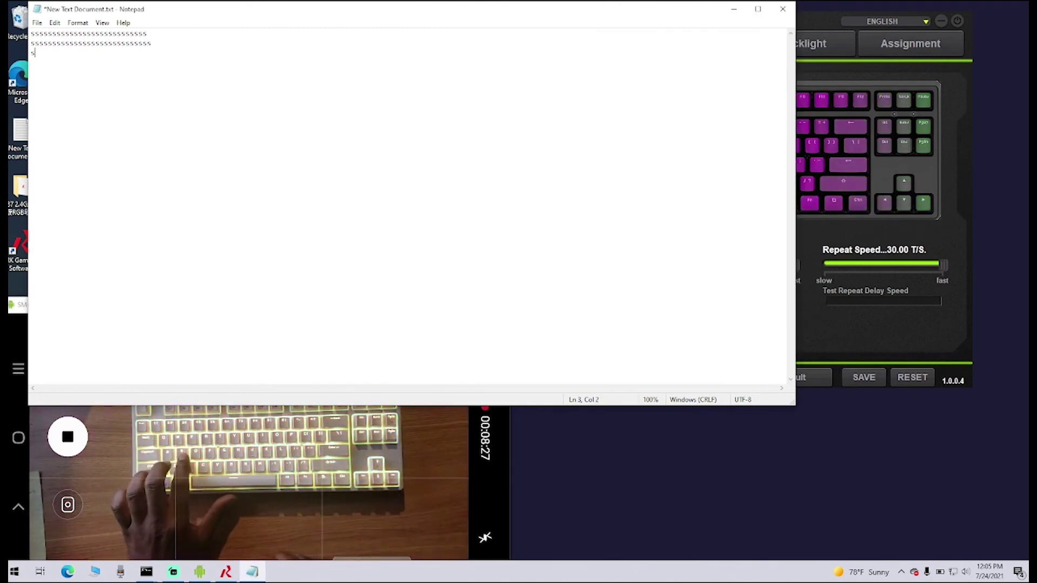
pyautogui.write('ssssssssssssssssssssssssssssssssssssssss ')
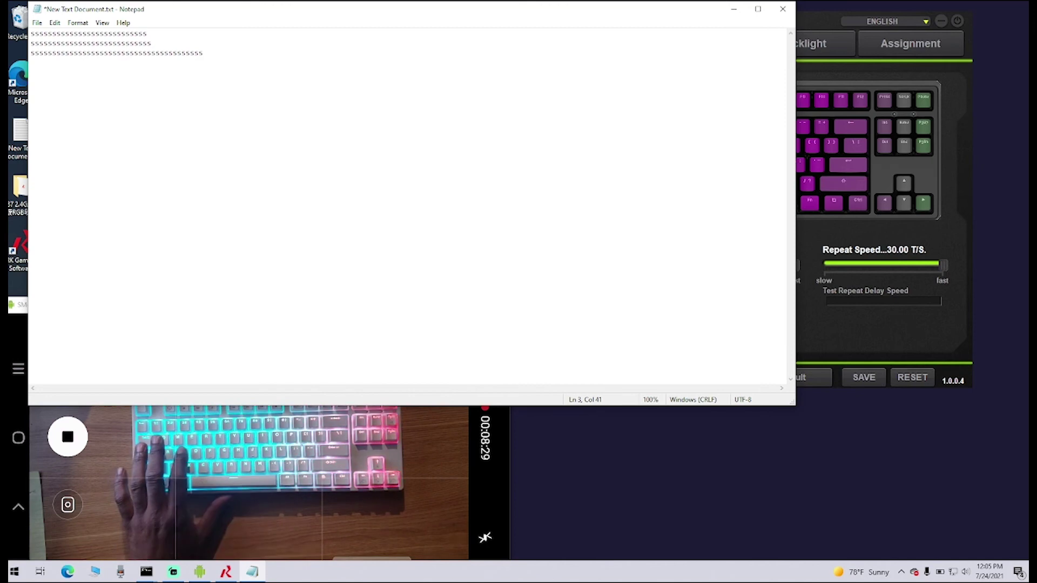
pyautogui.write('ssssssssss')
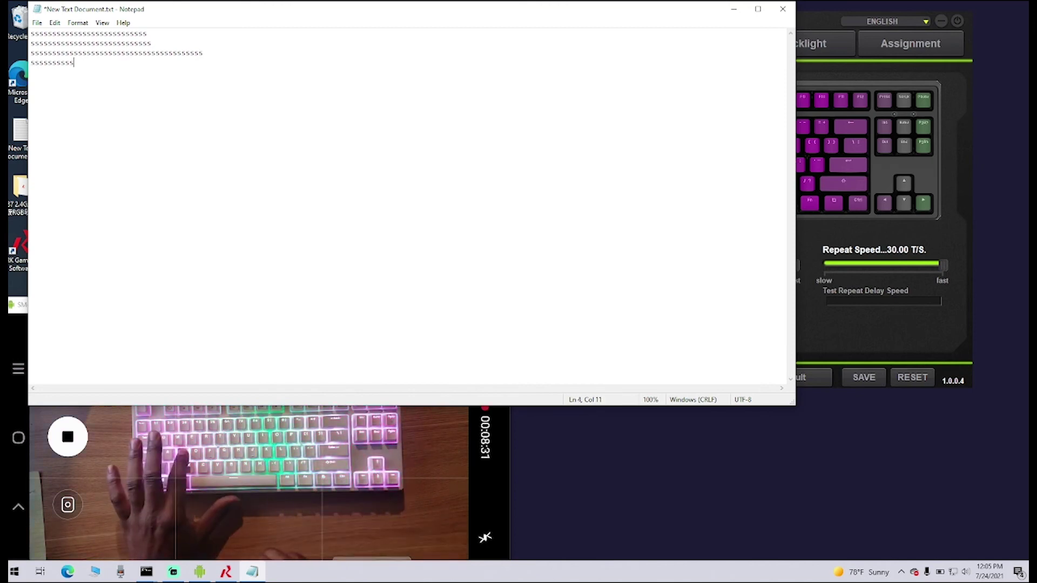
pyautogui.write('ssssssssssssssssssssssssss')
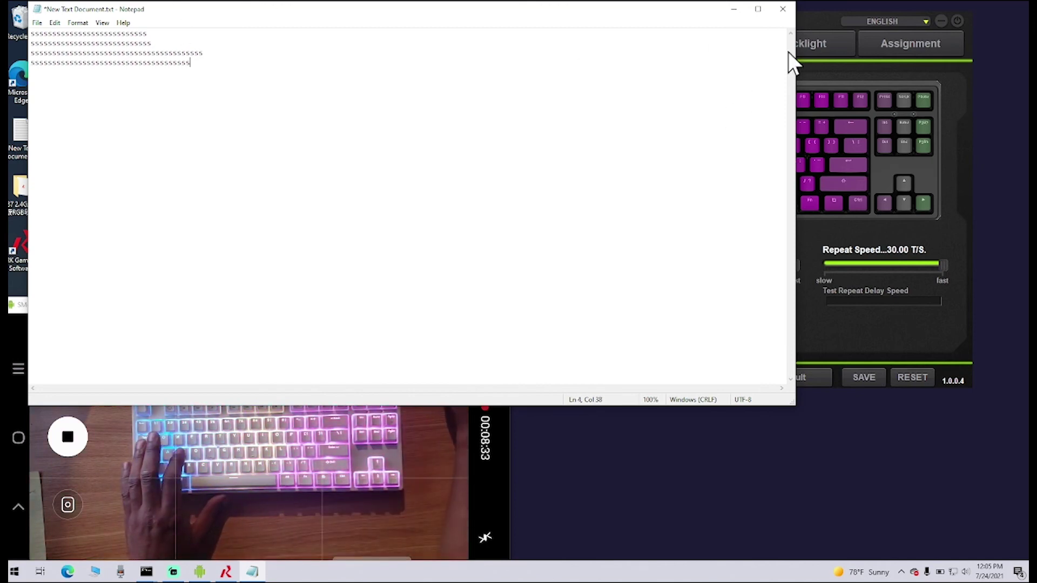
pyautogui.click(817, 16)
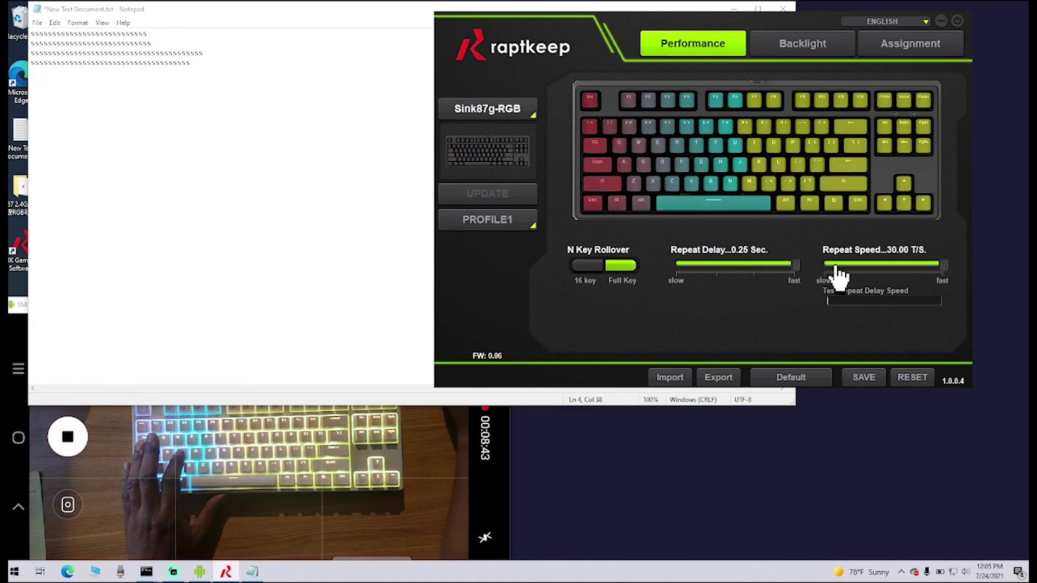
pyautogui.moveTo(944, 265); pyautogui.dragTo(896, 265)
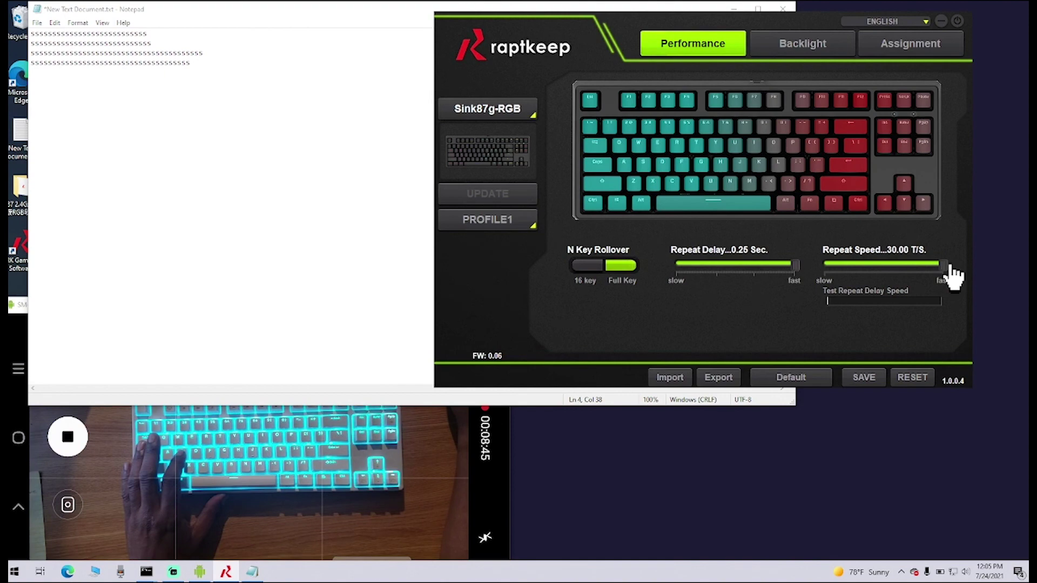
# - Close the Notepad test document without saving
pyautogui.click(274, 169)
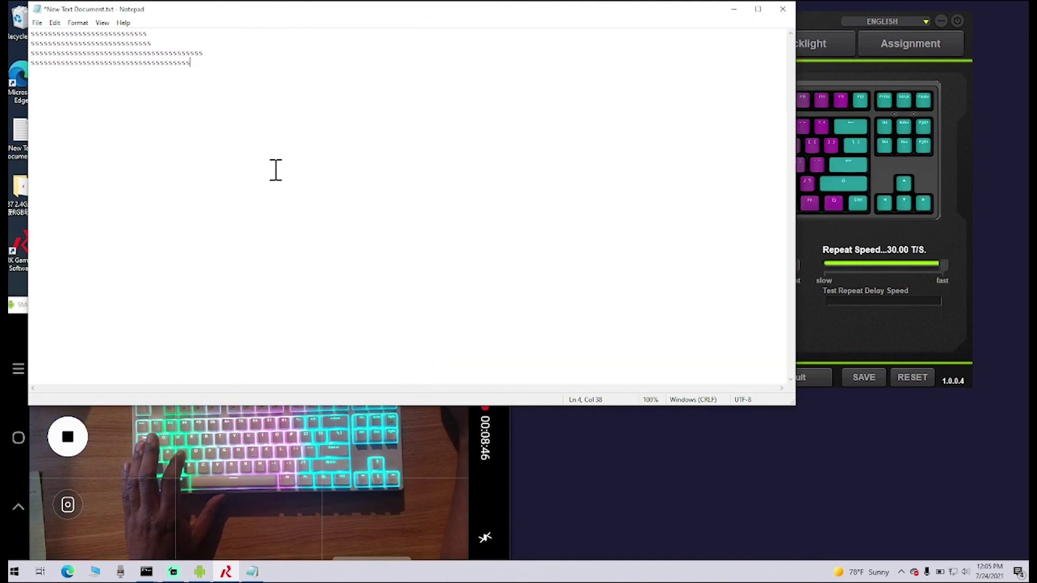
pyautogui.click(783, 9)
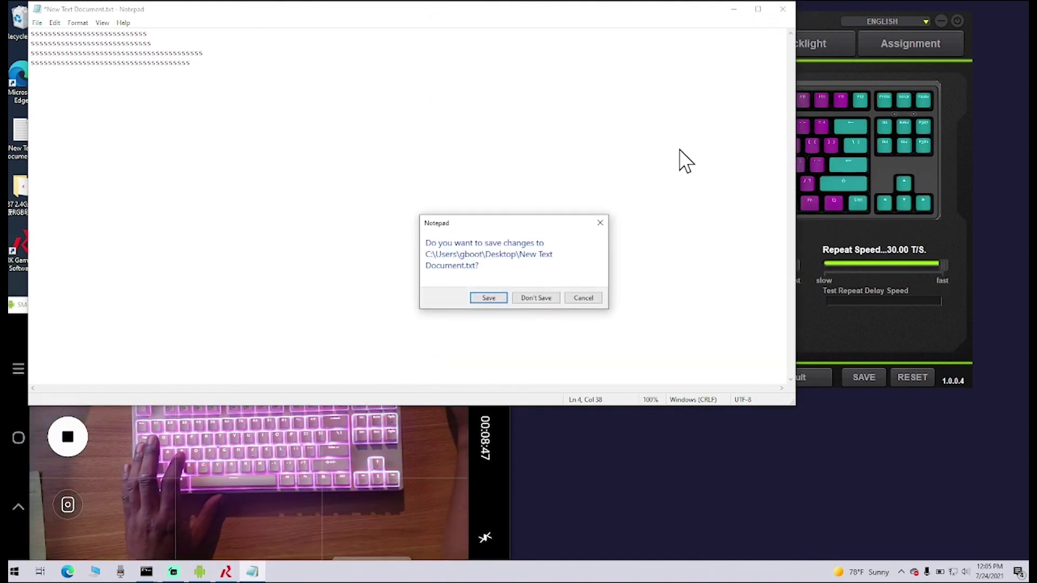
pyautogui.click(542, 294)
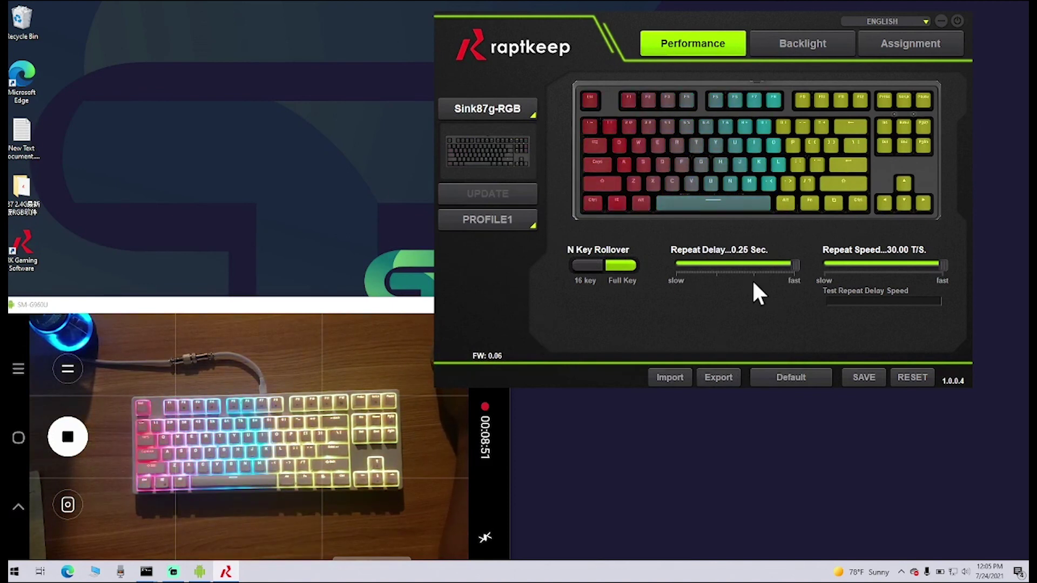